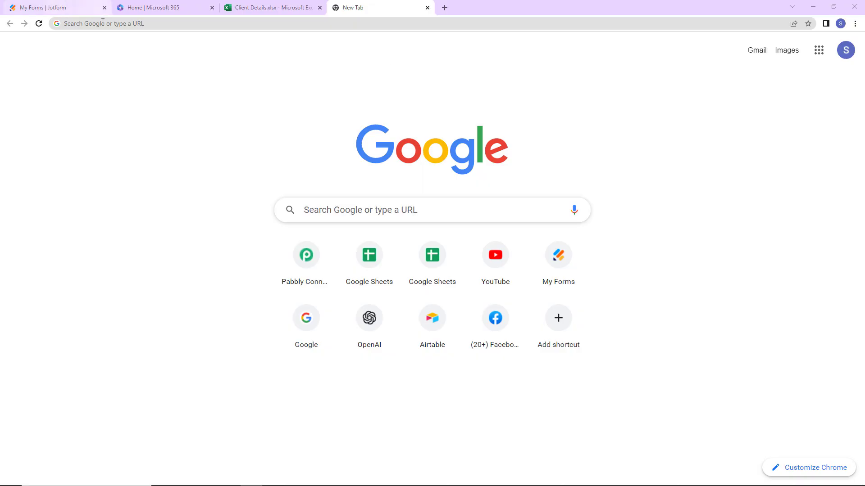
Load pabbly.com/connect and sign in to reach the Pabbly Connect dashboard
click(103, 22)
text(p)
key(Return)
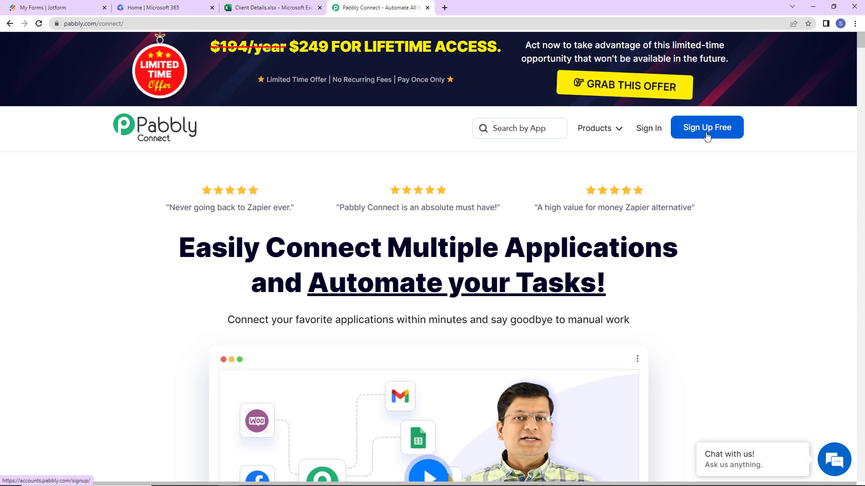
click(648, 130)
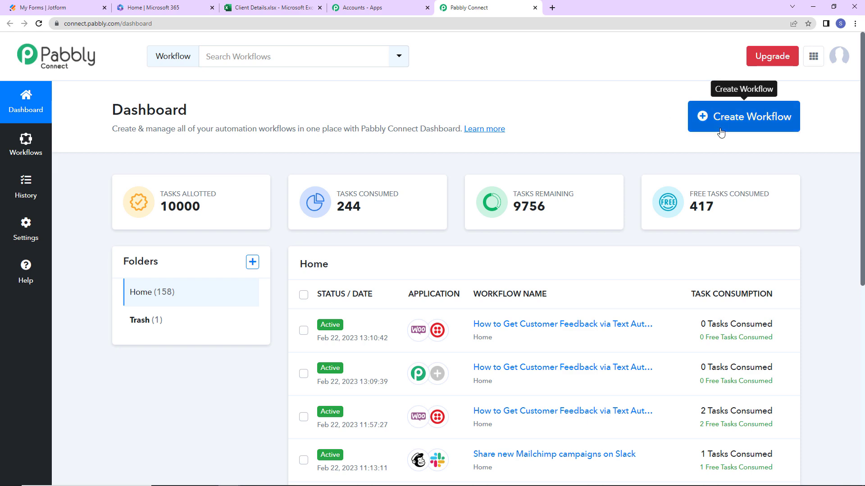
Create a workflow named 'Create a Spreadsheet Row in Microsoft Excel from a Webhook'
click(750, 120)
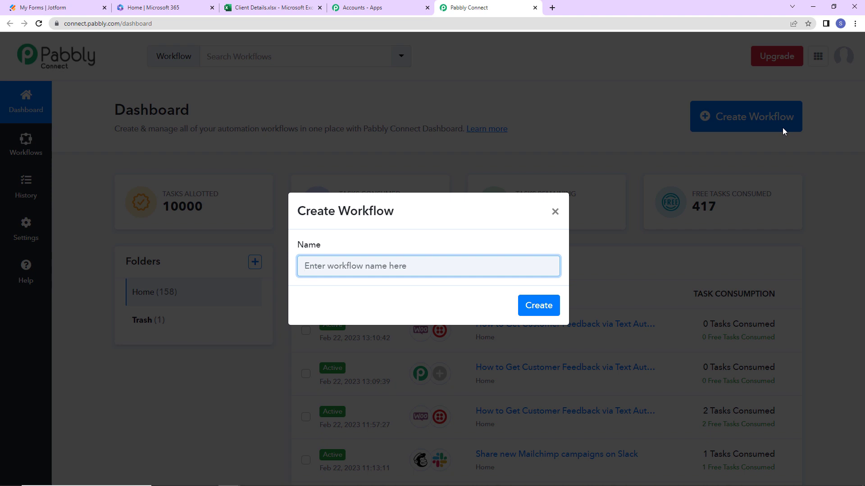
text(Create a Spreadsheet Row in Microsoft Excel from a Webhook)
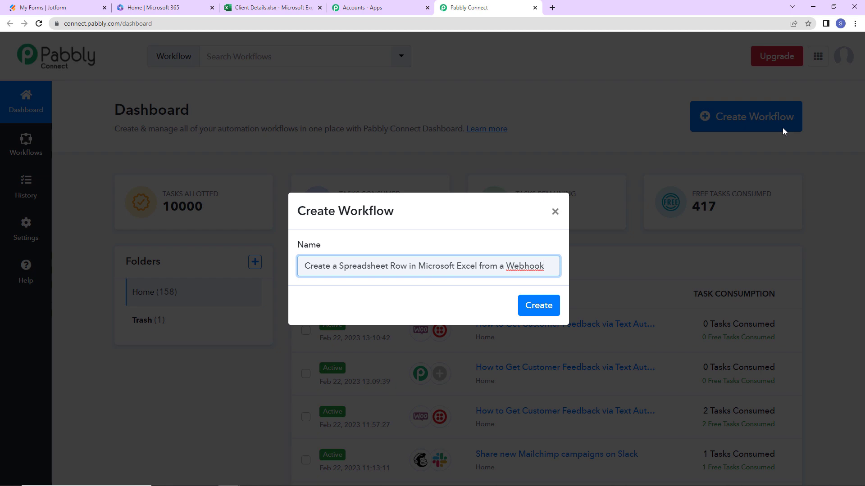
click(542, 305)
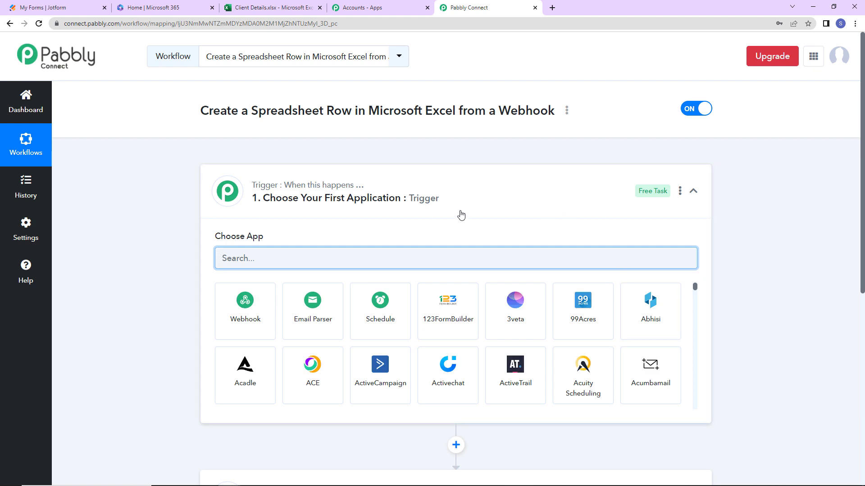
Set Webhook as the trigger app, then copy its webhook URL and start capturing a response
scroll(459, 214, down, 2)
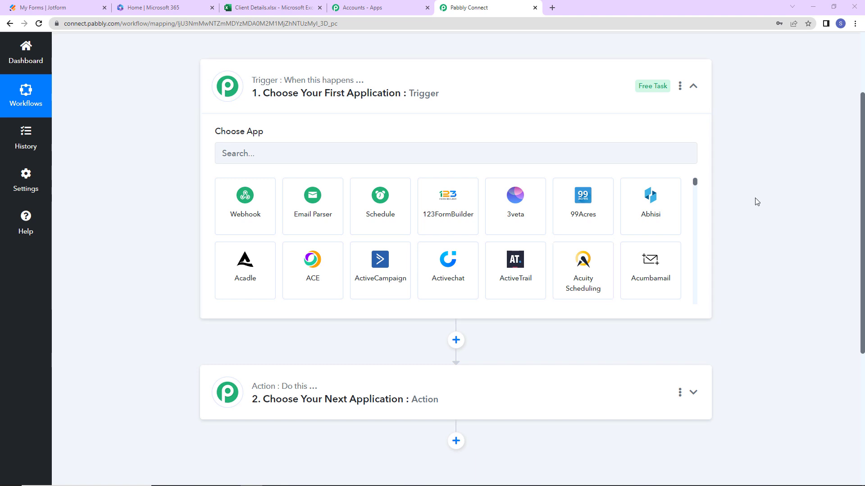
click(338, 153)
text(webh)
click(264, 210)
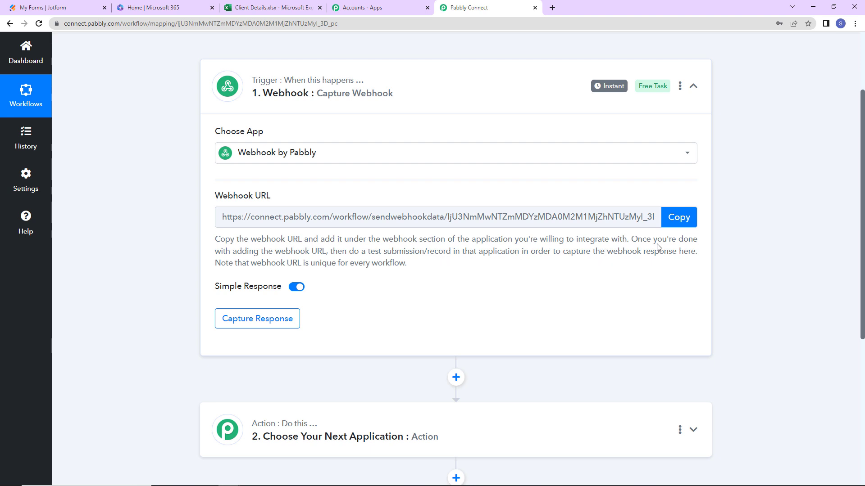
click(676, 218)
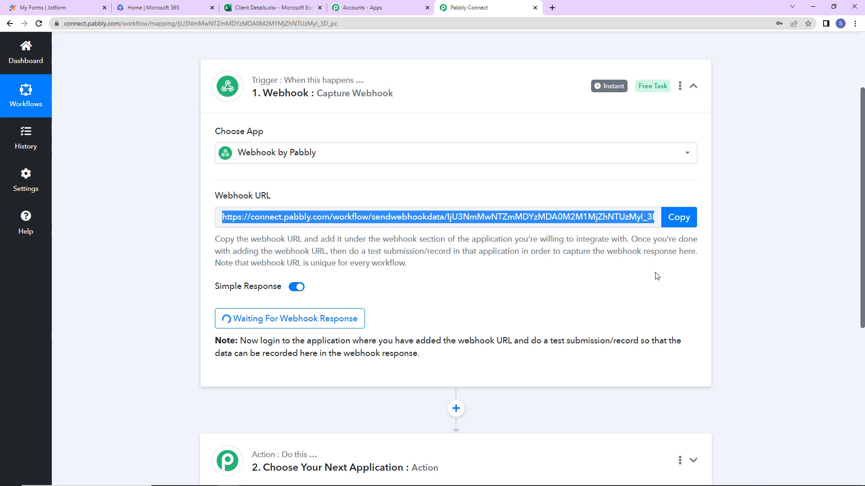
Open the Jotform New Position form's settings at its Integrations list
click(70, 9)
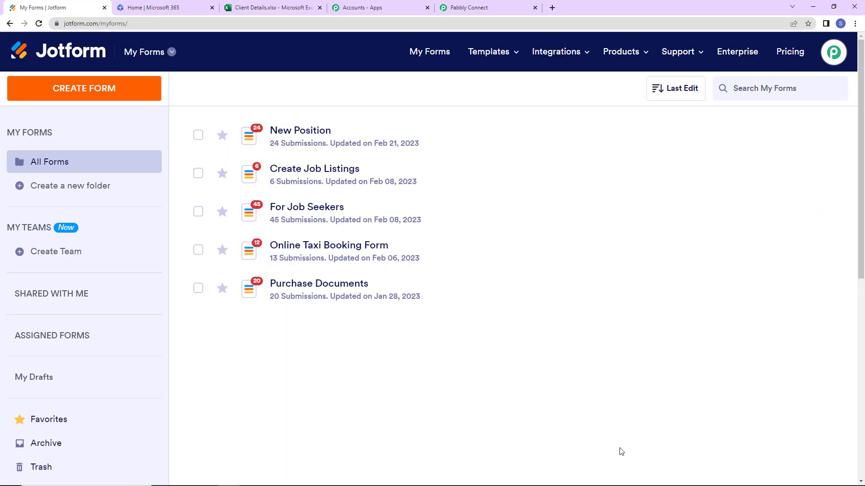
mouse_move(358, 153)
click(720, 140)
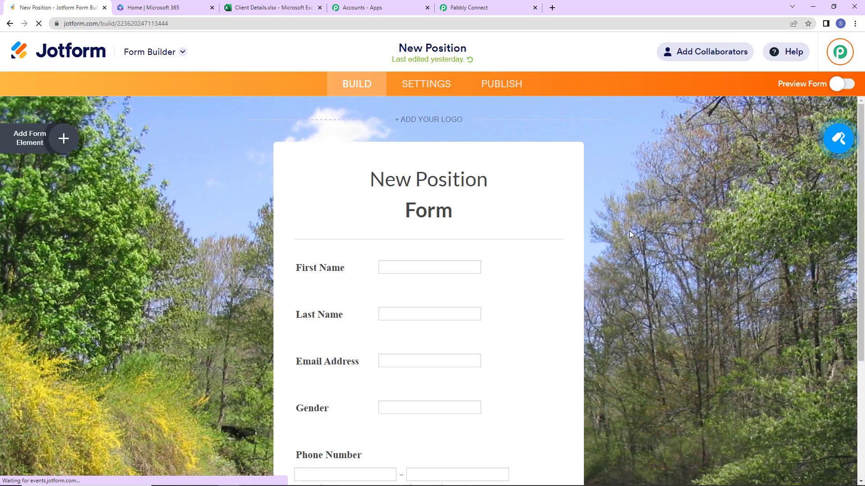
scroll(630, 234, down, 4)
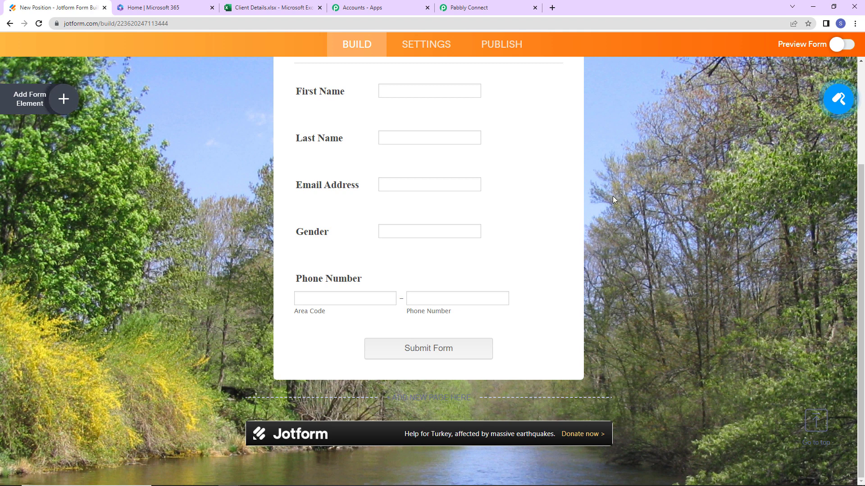
click(428, 48)
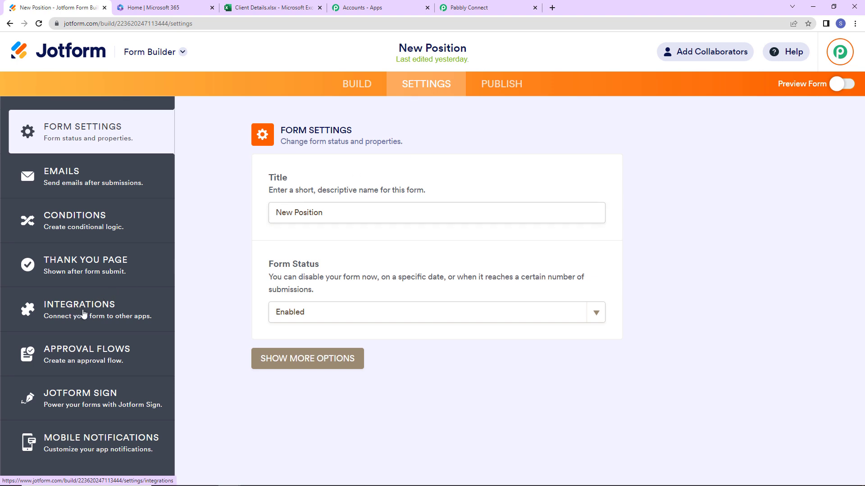
click(86, 310)
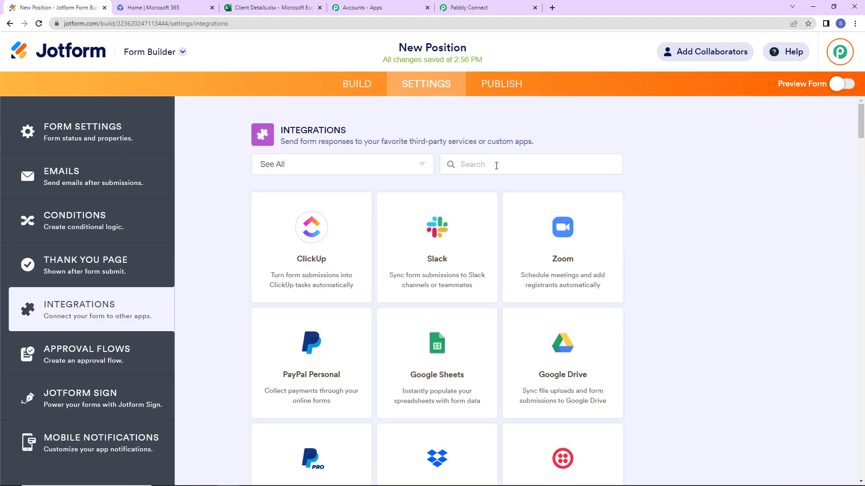
Add a WebHooks integration using the pasted Pabbly webhook URL and finish it
text(webh)
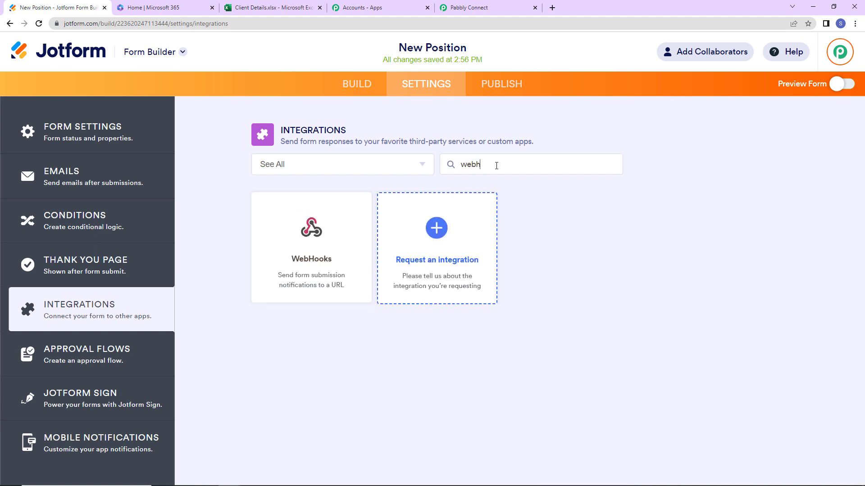
click(353, 243)
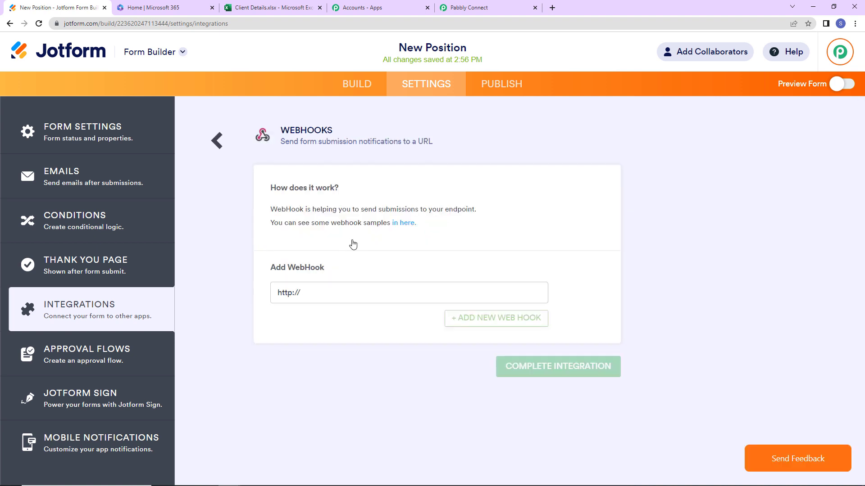
click(325, 293)
key(BackSpace)
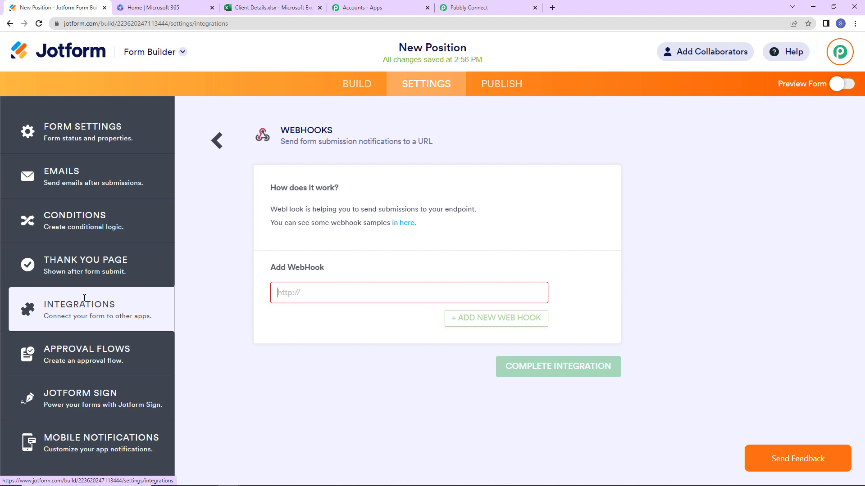
key(ctrl+v)
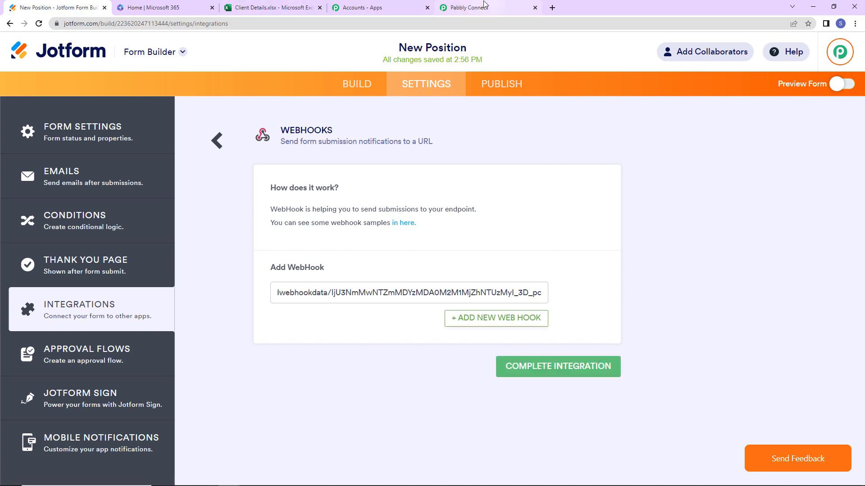
click(487, 8)
click(74, 9)
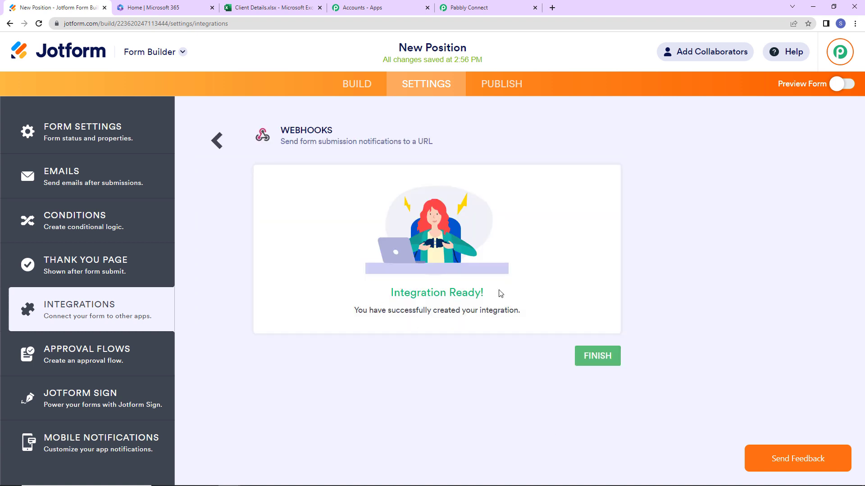
click(606, 357)
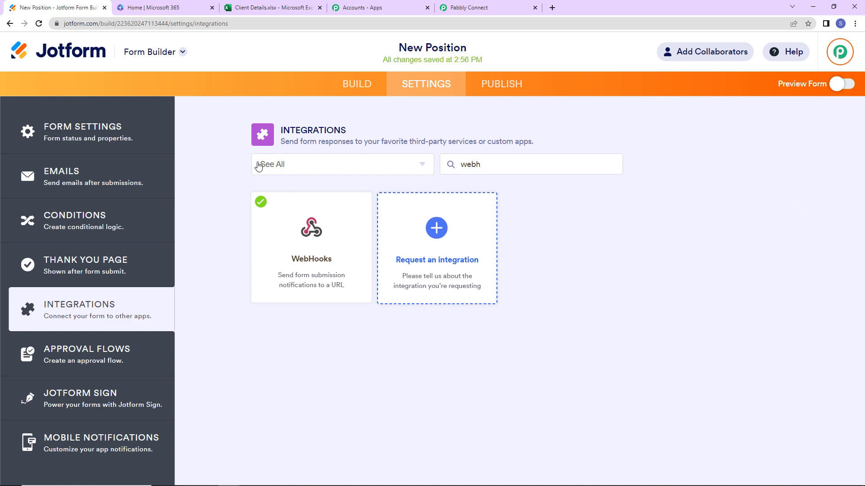
Preview the New Position form and enter first name Test, last name 123 and a test email
click(841, 83)
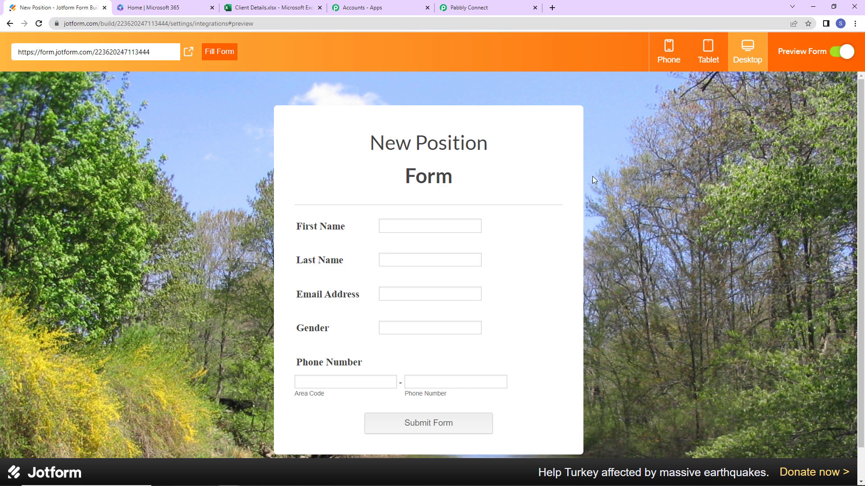
click(459, 220)
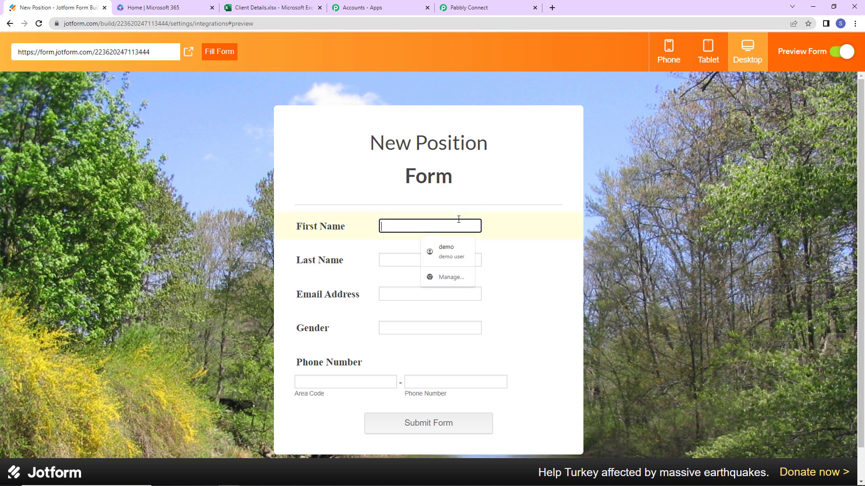
text(Test)
key(Tab)
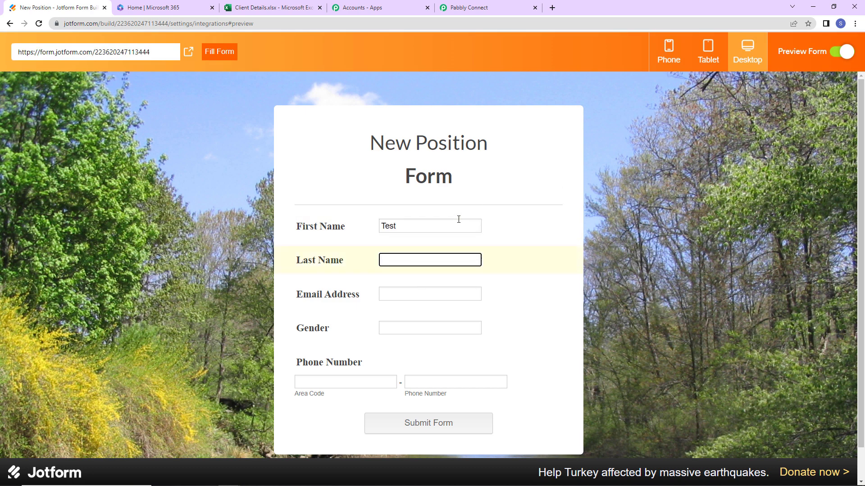
key(Tab)
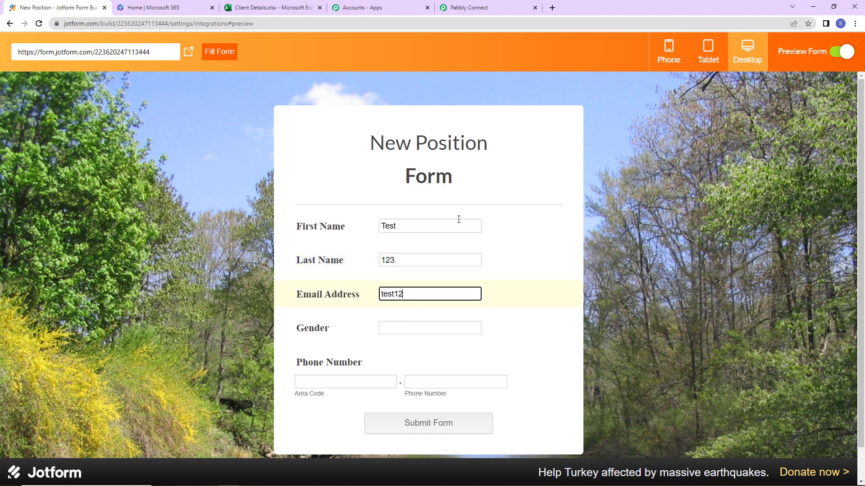
Enter gender Female, an area code and phone number, then submit the form
key(Tab)
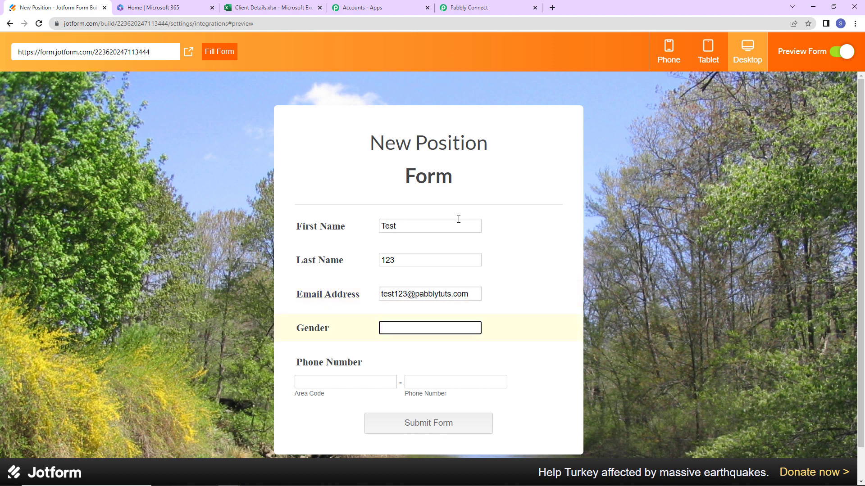
text(Female)
key(Tab)
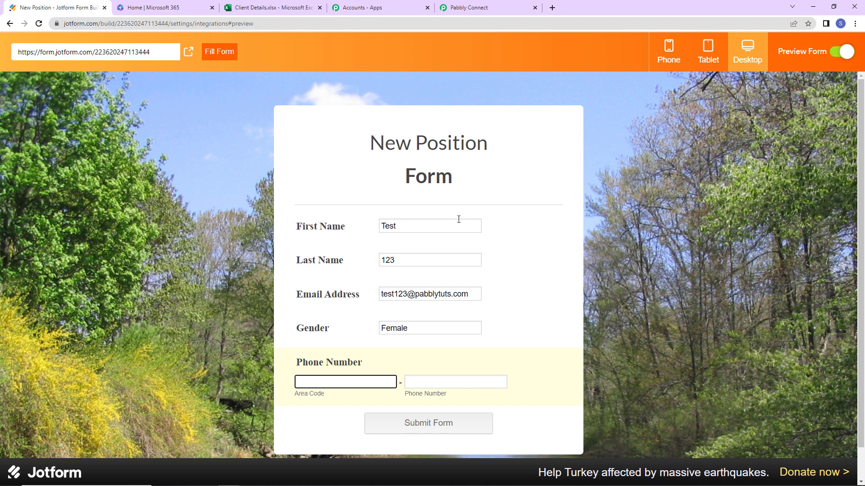
text(+91)
key(Tab)
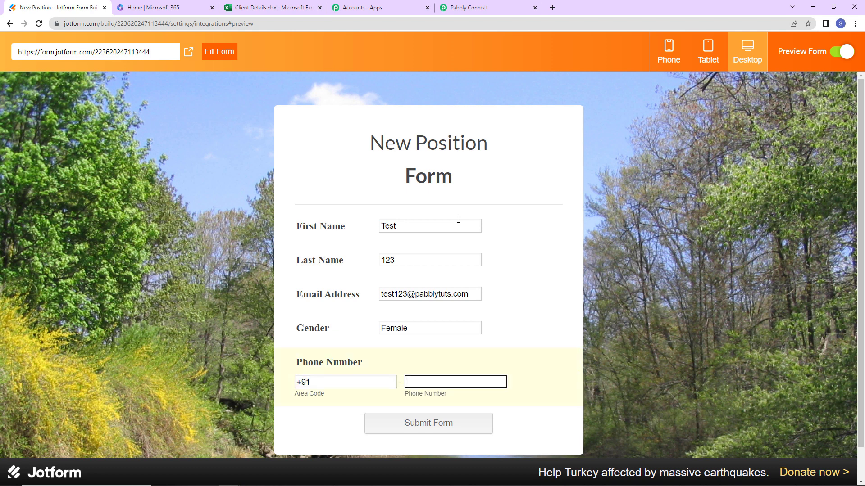
text(91111111117)
click(444, 423)
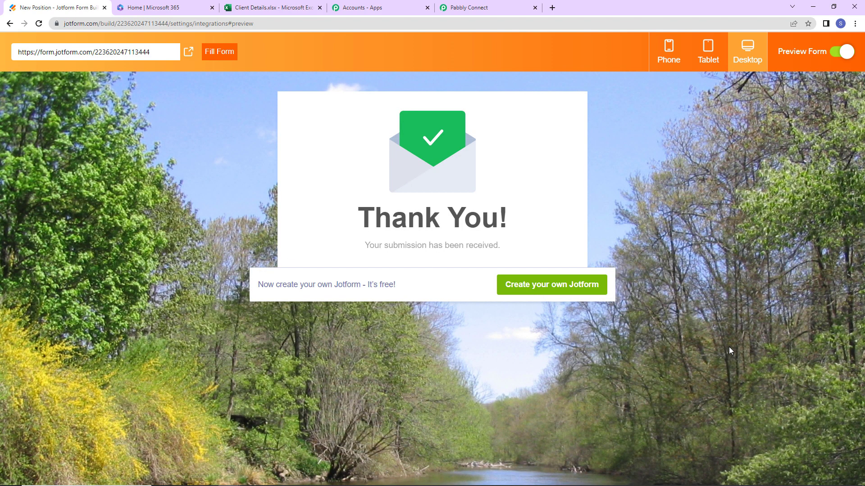
Review the captured response fields in Pabbly Connect, such as FirstName Test and Gender Female
click(460, 8)
scroll(581, 289, down, 5)
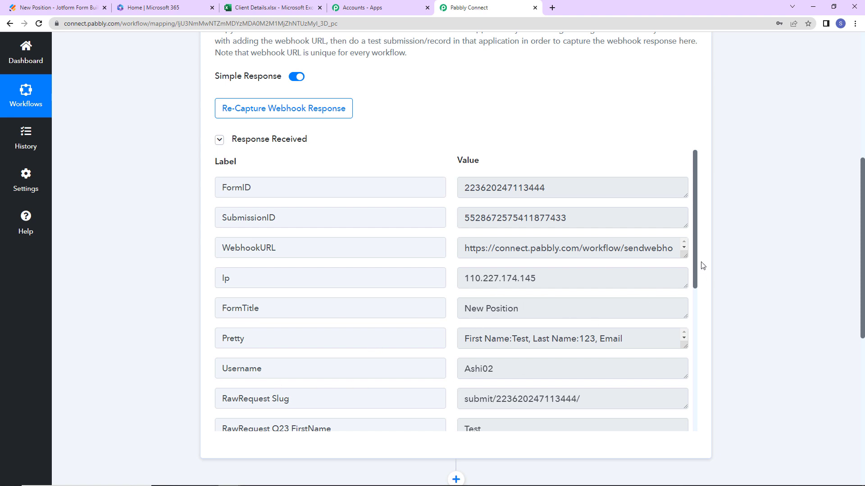
drag(696, 259, 699, 368)
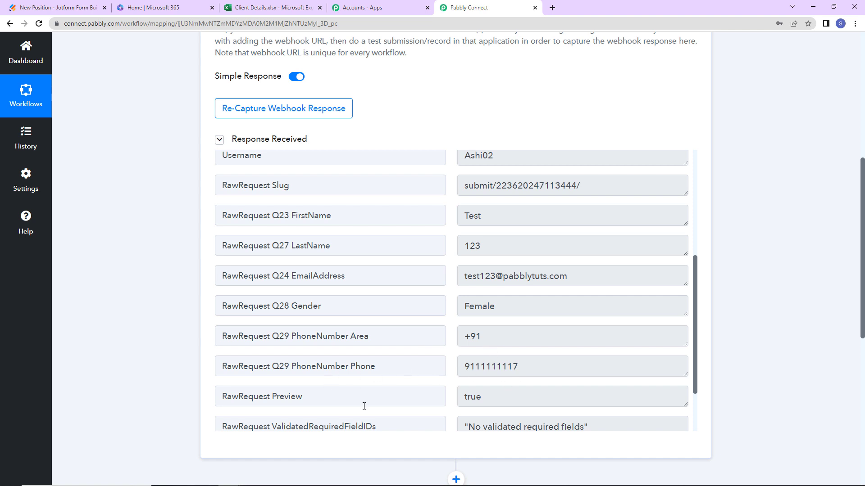
scroll(339, 395, down, 6)
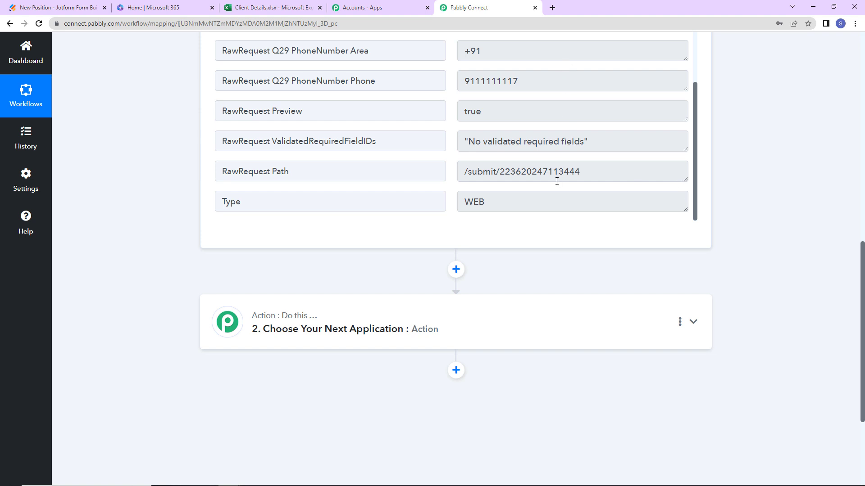
Choose Microsoft Excel with the Add Row To Worksheet event for the second step
click(332, 319)
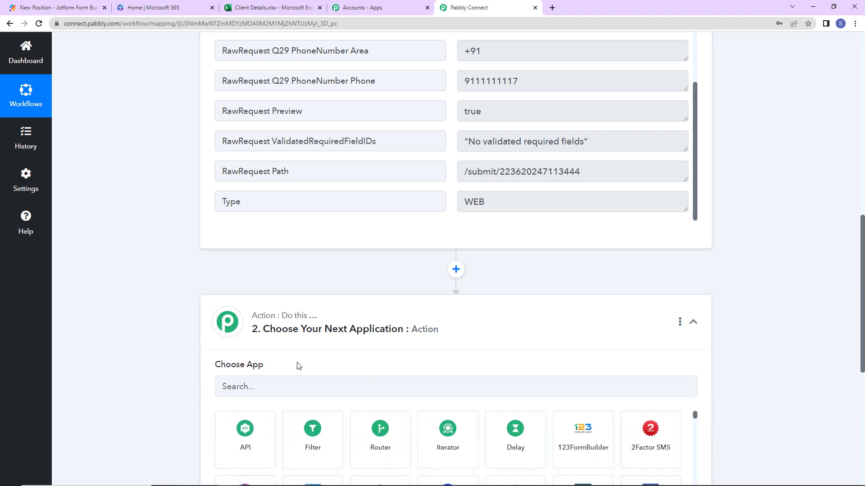
click(291, 388)
text(excel)
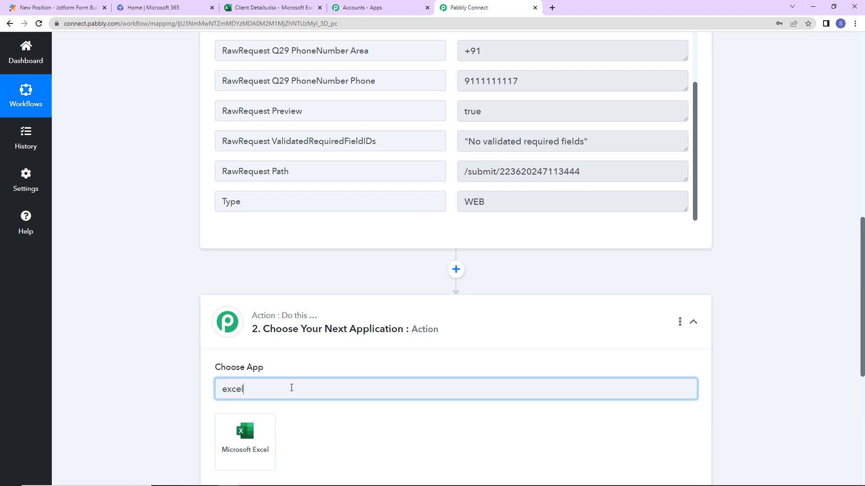
click(270, 436)
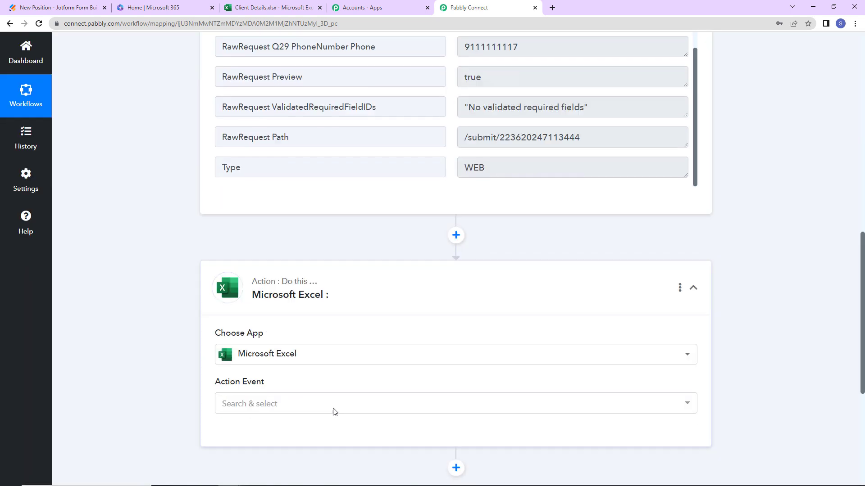
scroll(334, 411, down, 2)
click(243, 337)
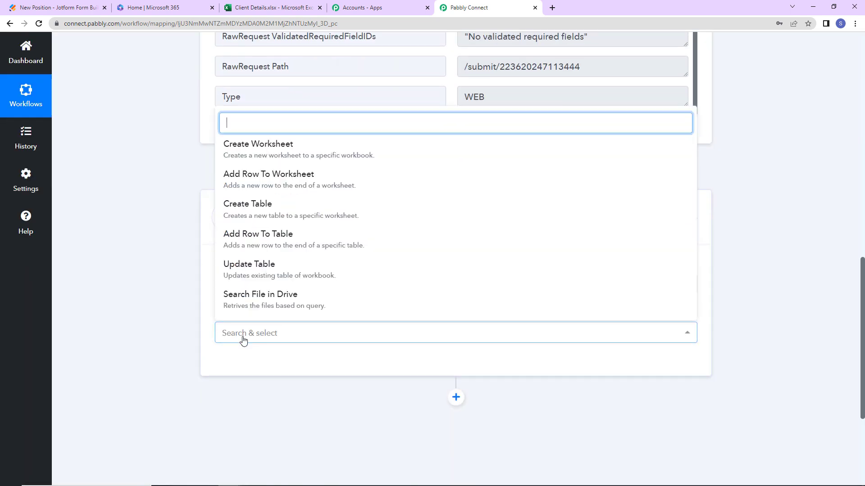
click(277, 174)
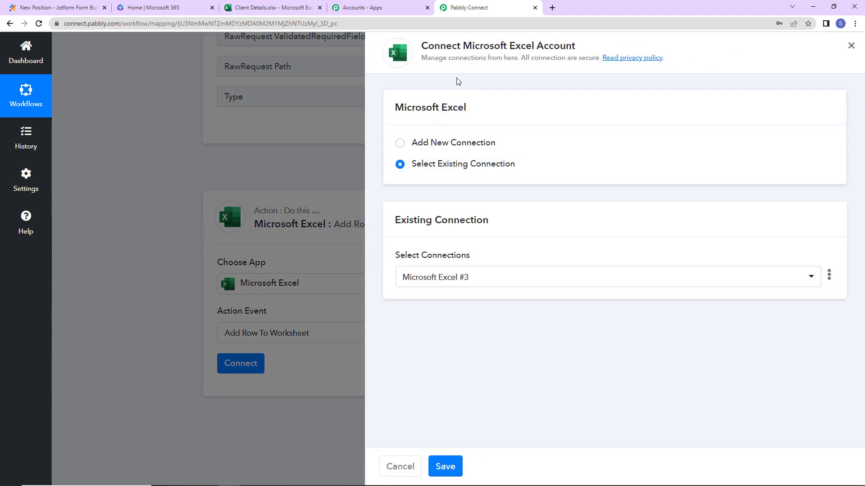
Add a new Microsoft Excel connection and grant Pabbly Connect access to the account
drag(479, 43, 578, 46)
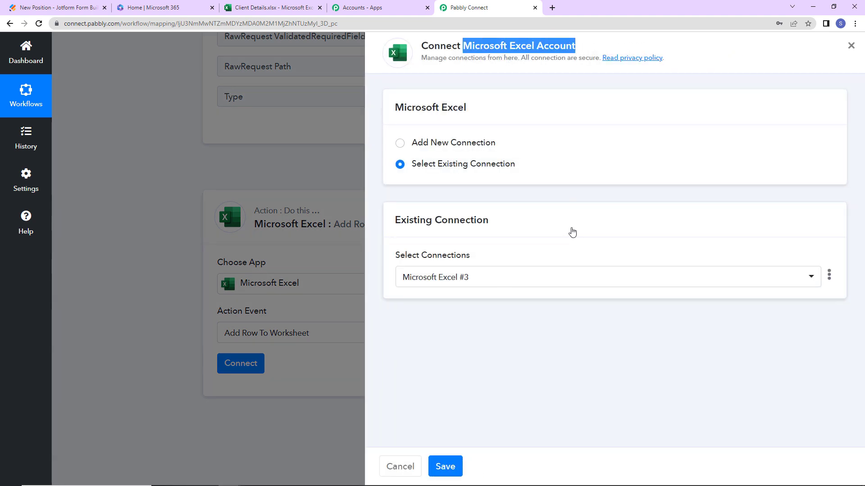
click(432, 145)
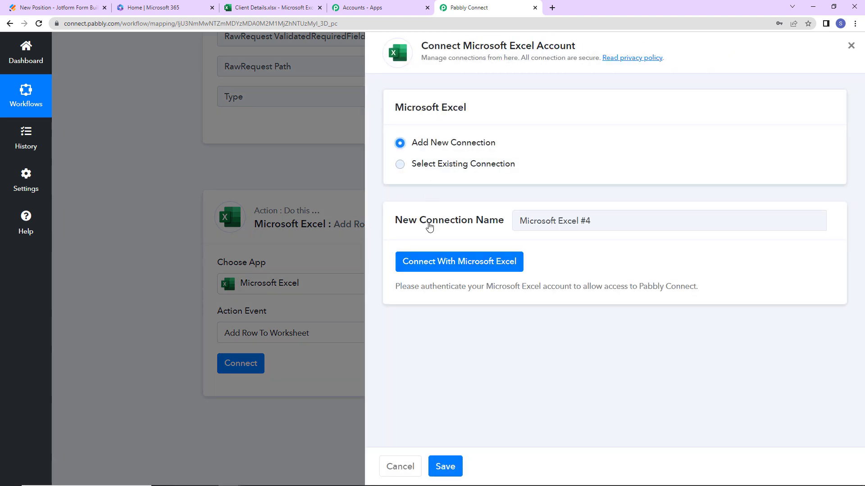
click(437, 270)
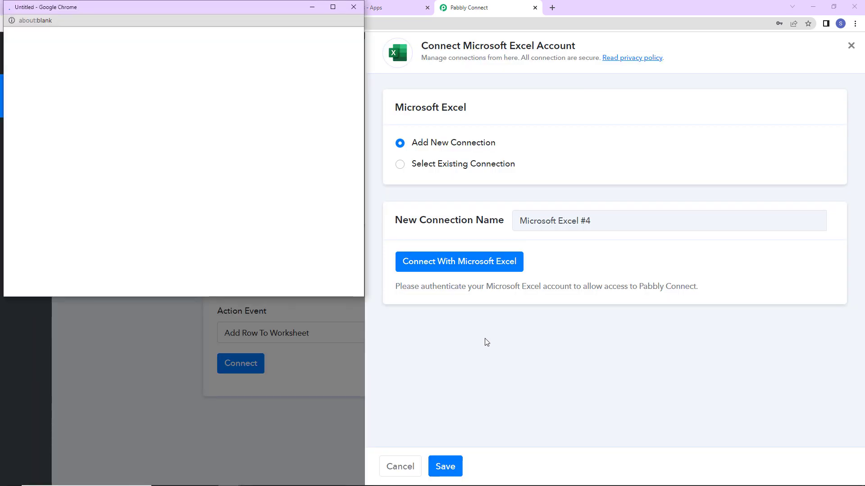
scroll(202, 316, down, 5)
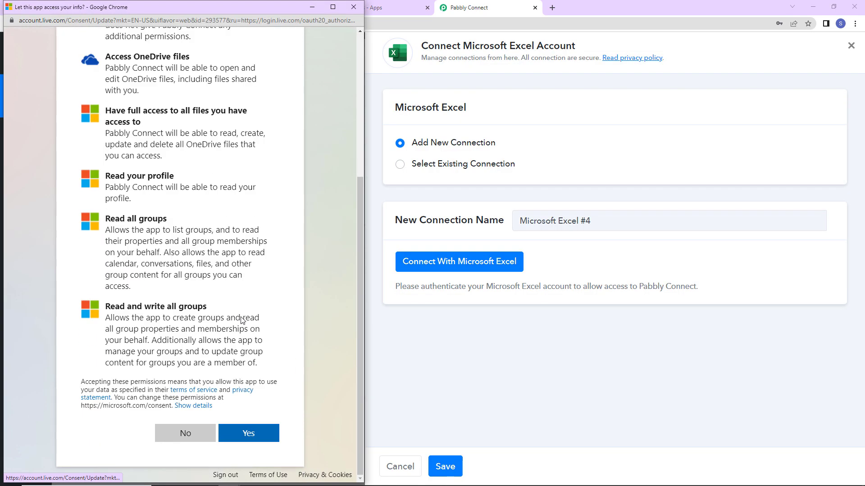
click(245, 433)
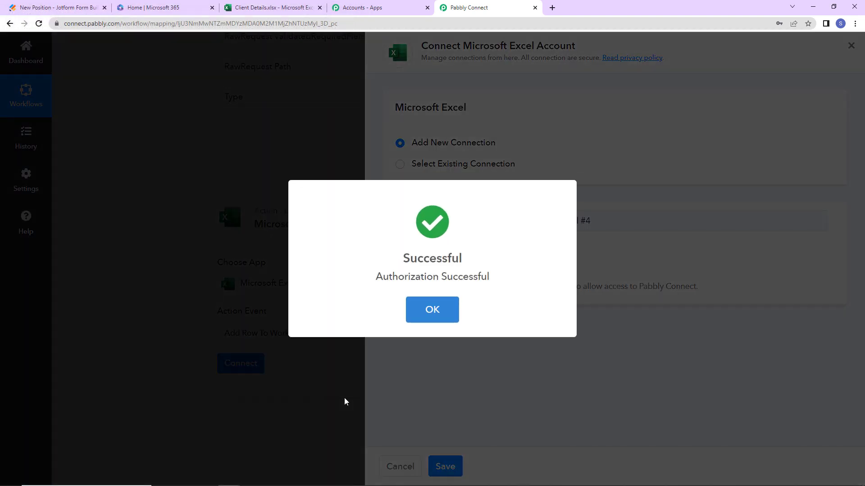
key(Return)
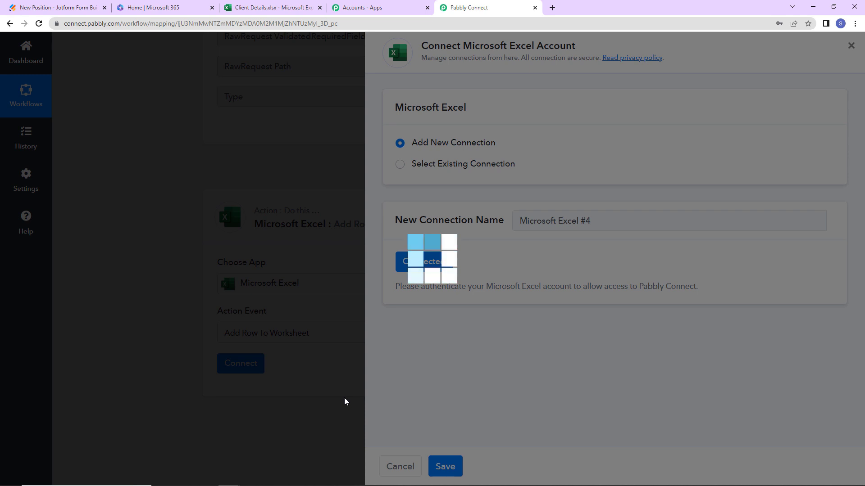
scroll(357, 350, down, 6)
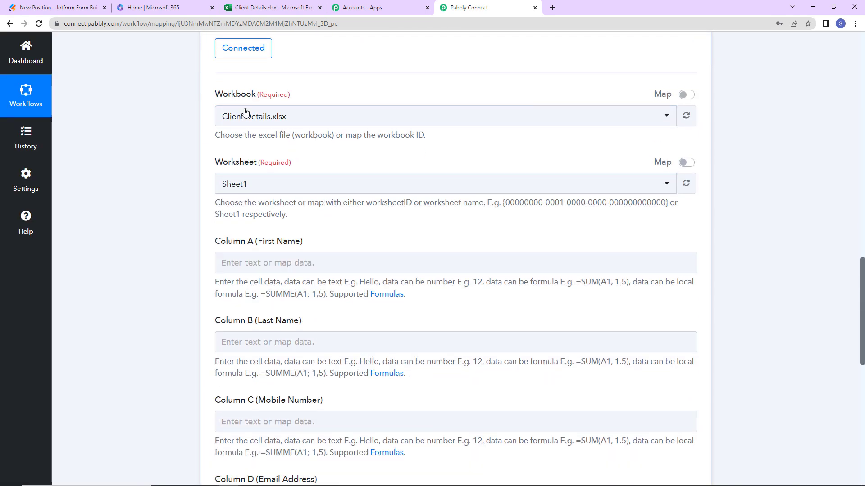
scroll(332, 248, down, 2)
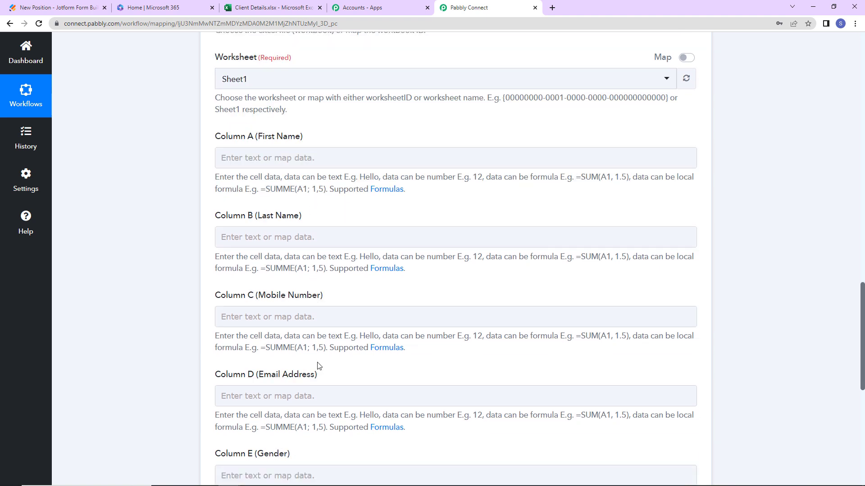
scroll(319, 365, down, 2)
scroll(318, 363, up, 6)
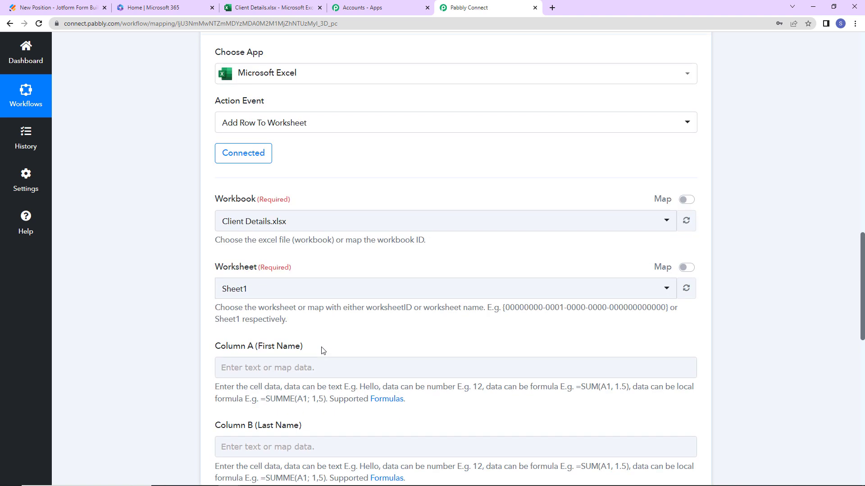
click(281, 8)
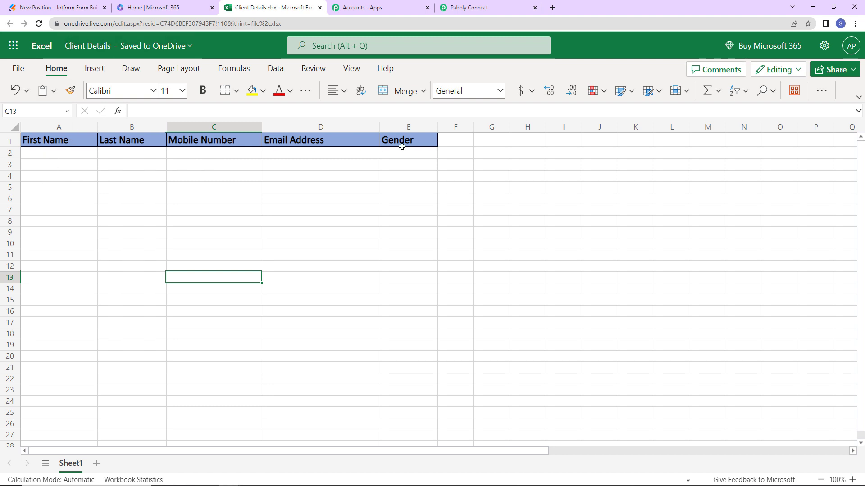
click(489, 9)
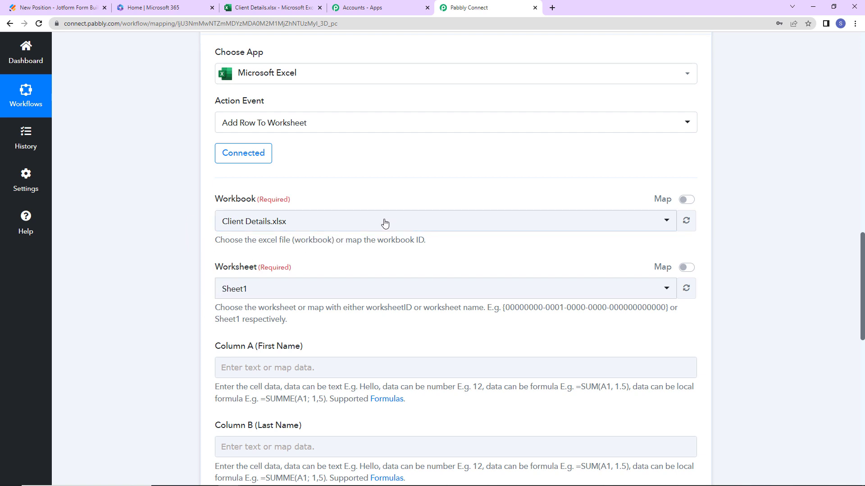
click(318, 222)
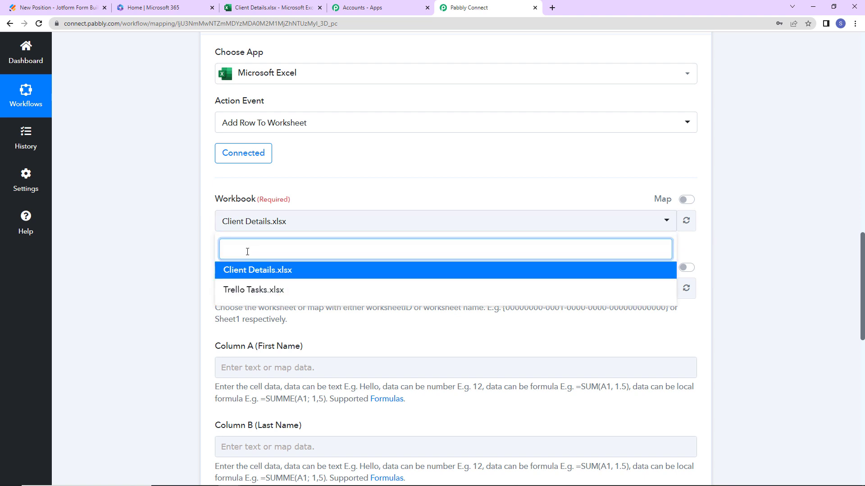
click(168, 245)
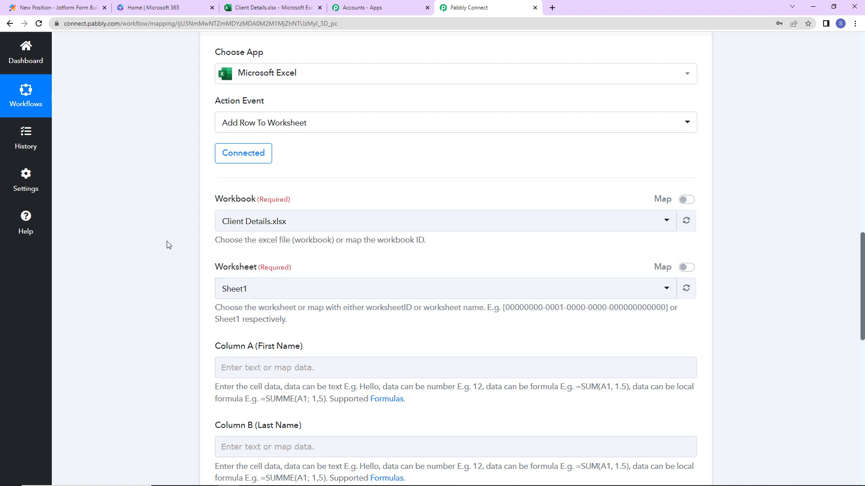
scroll(168, 246, down, 2)
Map Column A (First Name) to the webhook's RawRequest Q23 FirstName field (Test)
scroll(278, 249, down, 2)
click(297, 157)
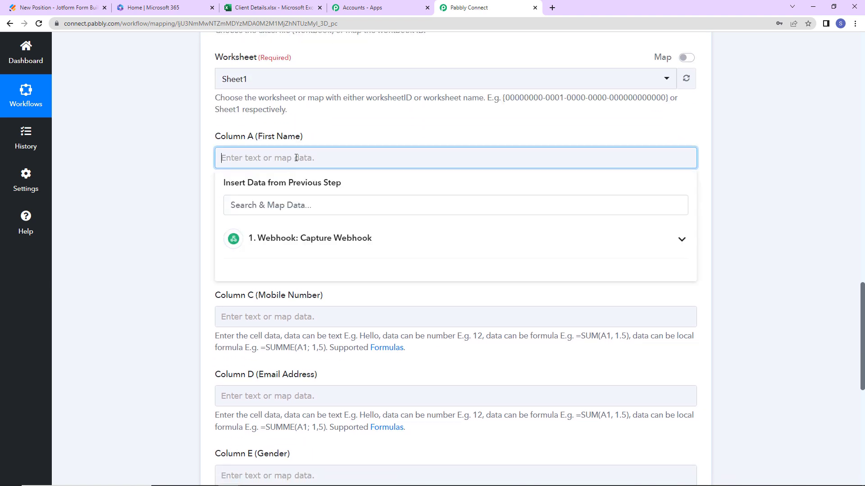
click(318, 241)
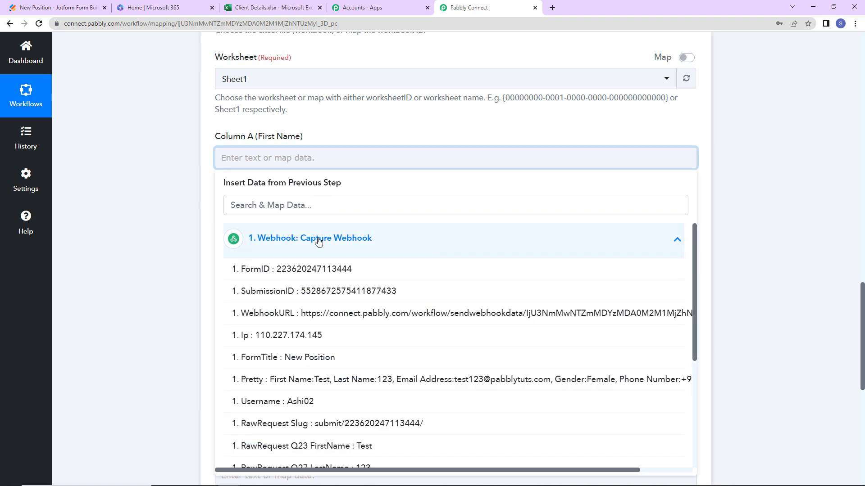
click(368, 447)
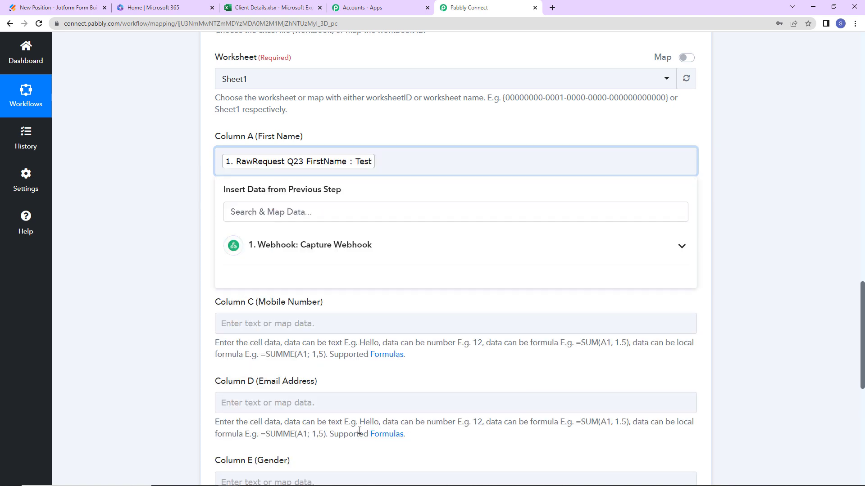
click(151, 254)
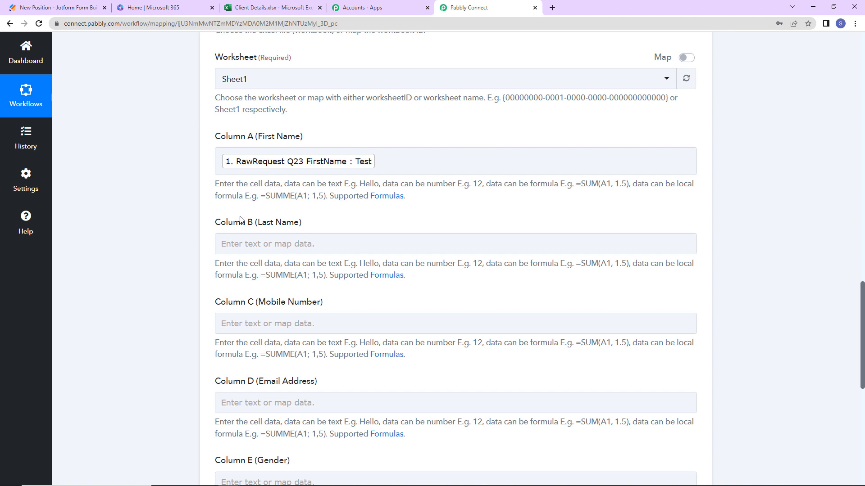
Map the submitted last name into Column B (Last Name)
click(259, 243)
click(323, 336)
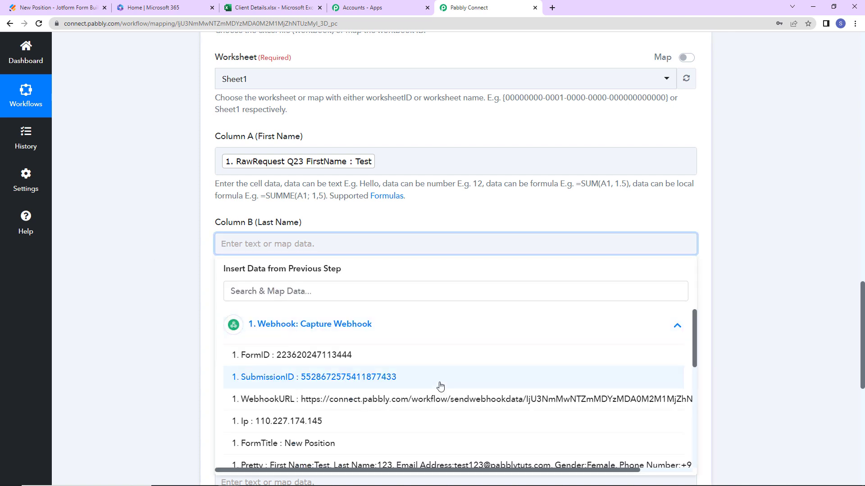
scroll(361, 405, down, 3)
click(359, 450)
click(153, 273)
scroll(150, 269, down, 3)
Map the phone number and phone area code into Column C (Mobile Number)
click(293, 225)
click(330, 311)
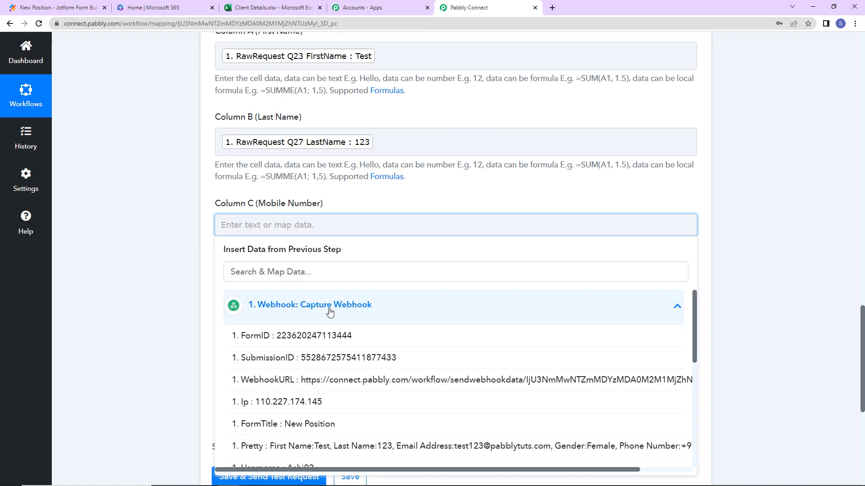
scroll(352, 360, down, 3)
scroll(373, 429, down, 3)
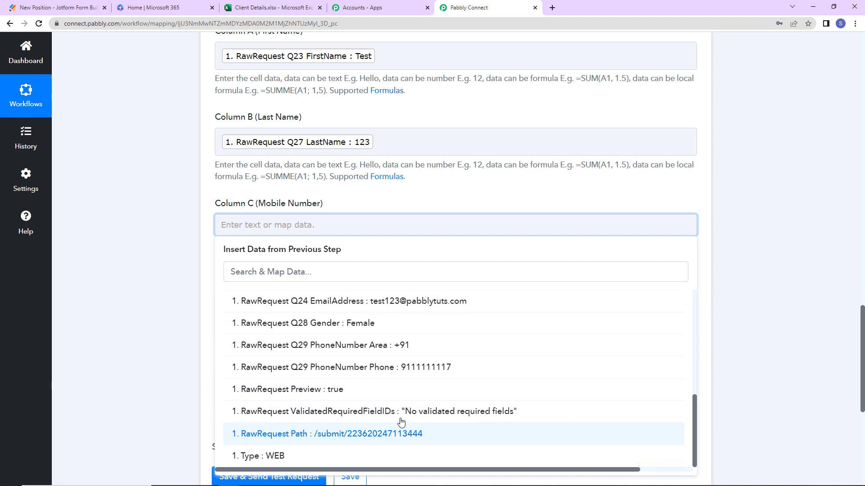
click(403, 367)
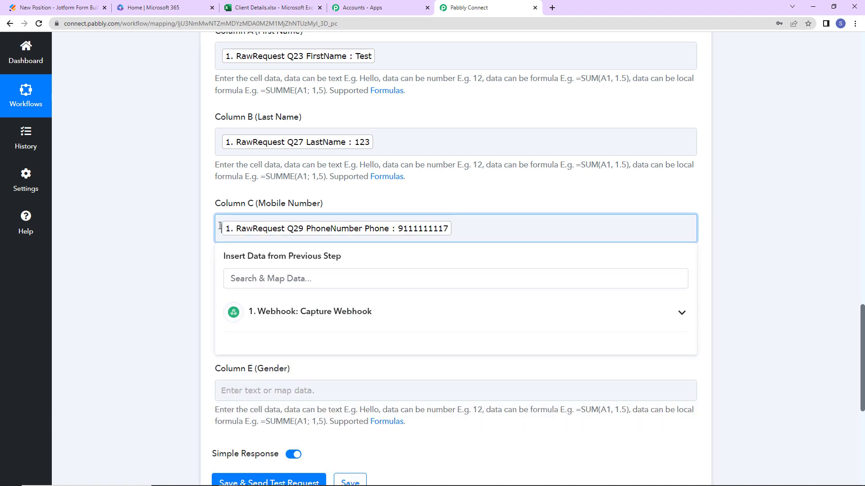
click(301, 313)
scroll(389, 396, down, 3)
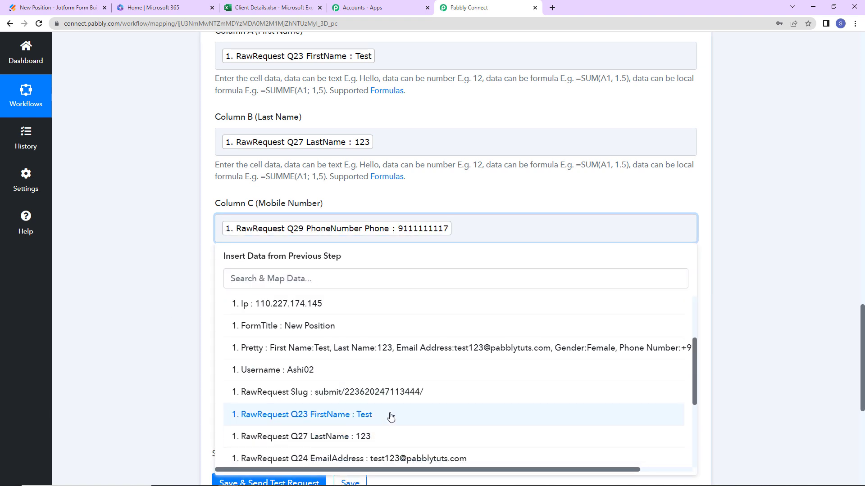
scroll(392, 417, down, 3)
click(394, 398)
click(130, 256)
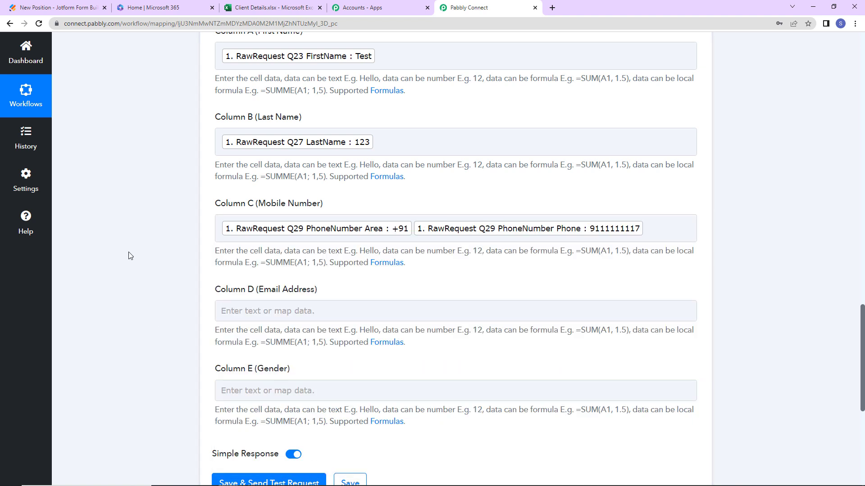
scroll(288, 225, down, 2)
Map EmailAddress into Column D and Gender into Column E
click(350, 207)
click(406, 287)
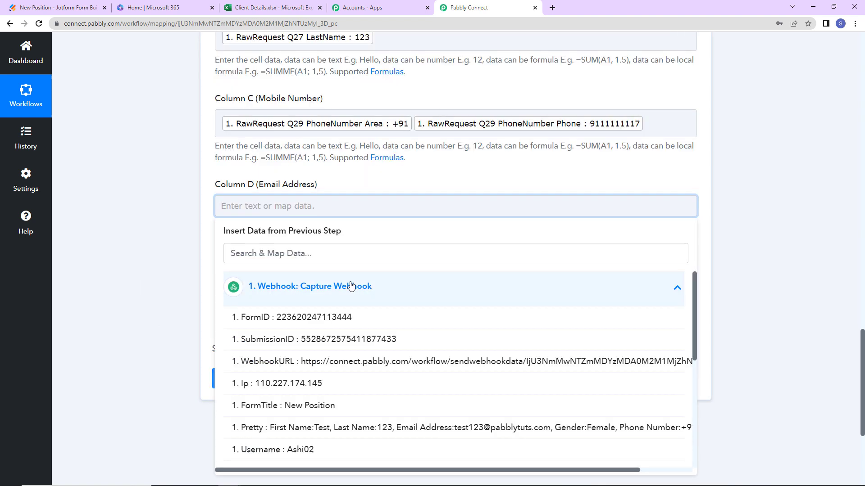
scroll(398, 360, down, 5)
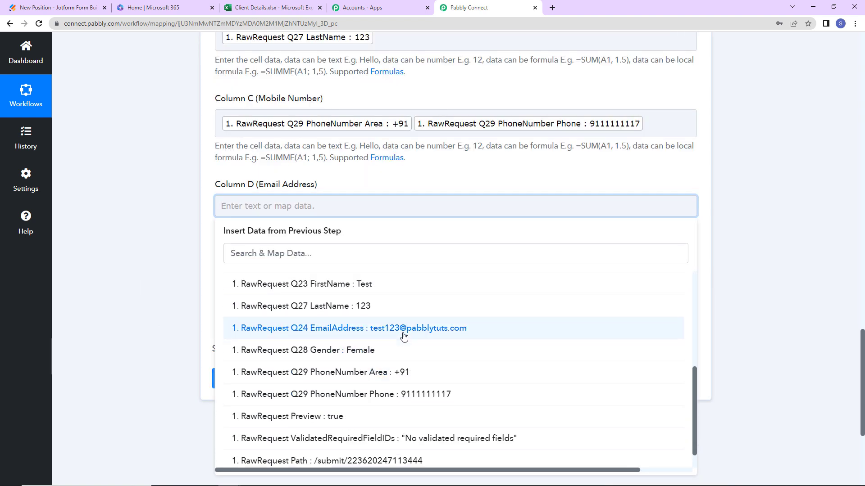
click(402, 333)
click(104, 242)
click(316, 291)
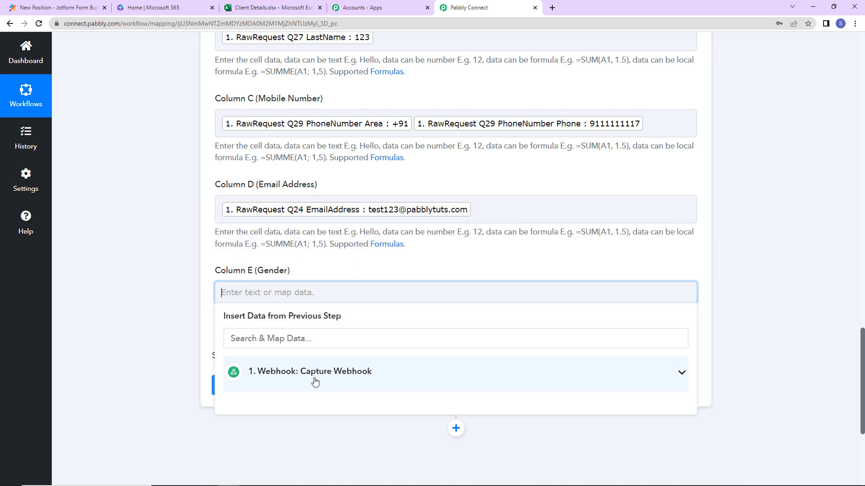
click(315, 381)
scroll(368, 432, down, 6)
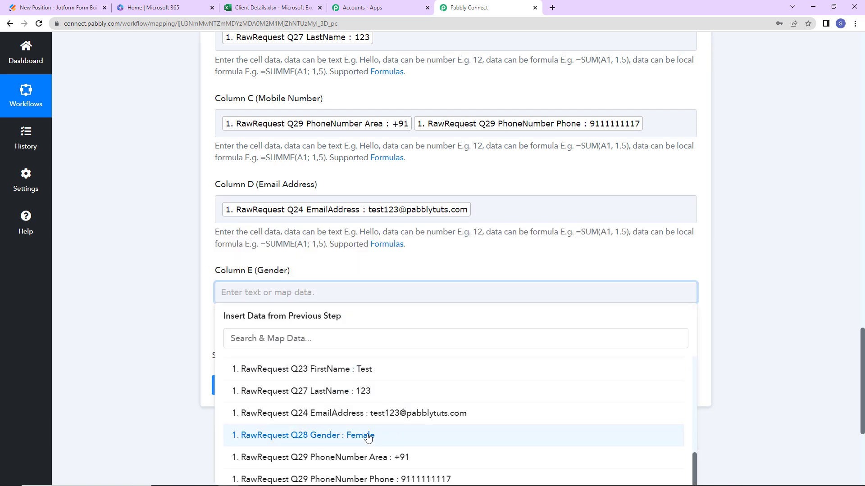
click(369, 436)
click(168, 305)
Save the action and send a test row to Sheet1 of Client Details
click(261, 396)
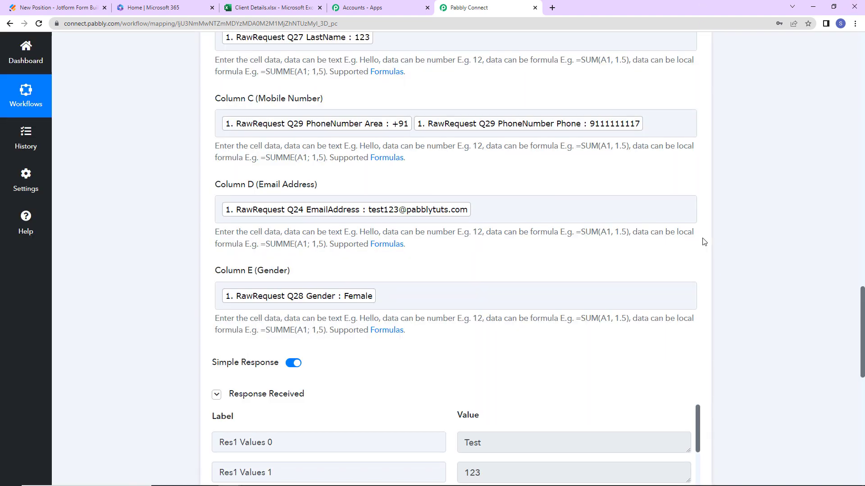
scroll(631, 323, down, 8)
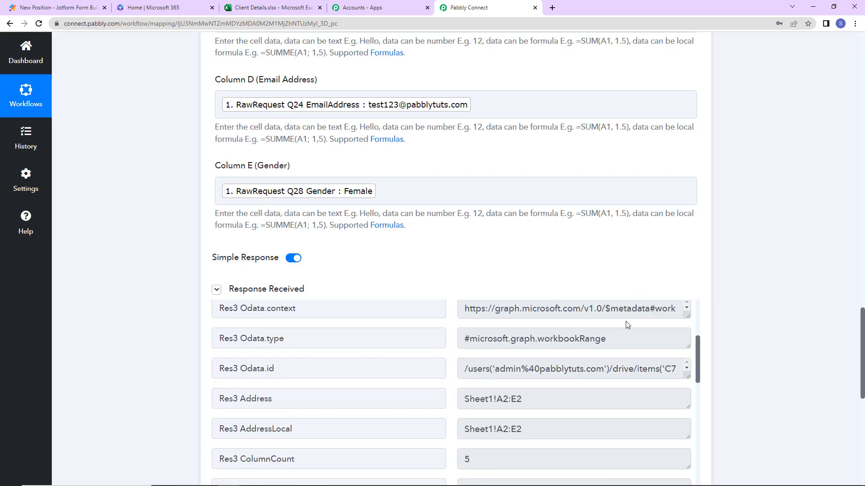
scroll(626, 316, down, 5)
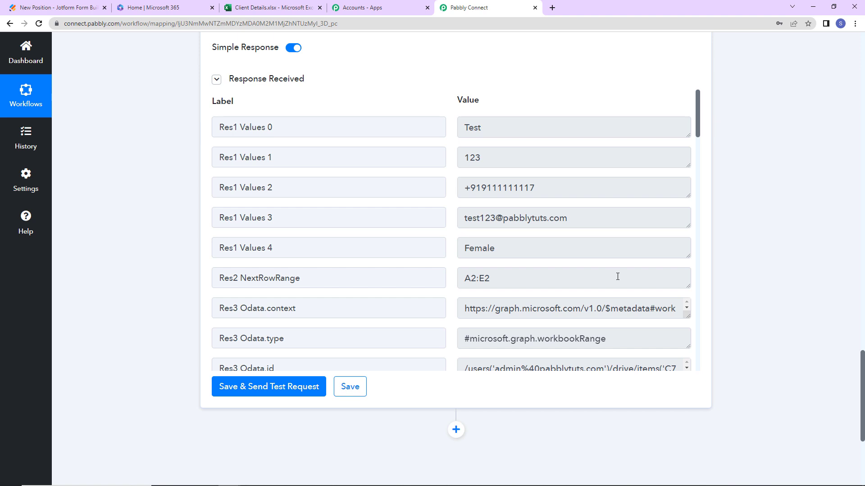
Format cell C2 as Number with 0 decimal places so the mobile number shows in full
click(275, 7)
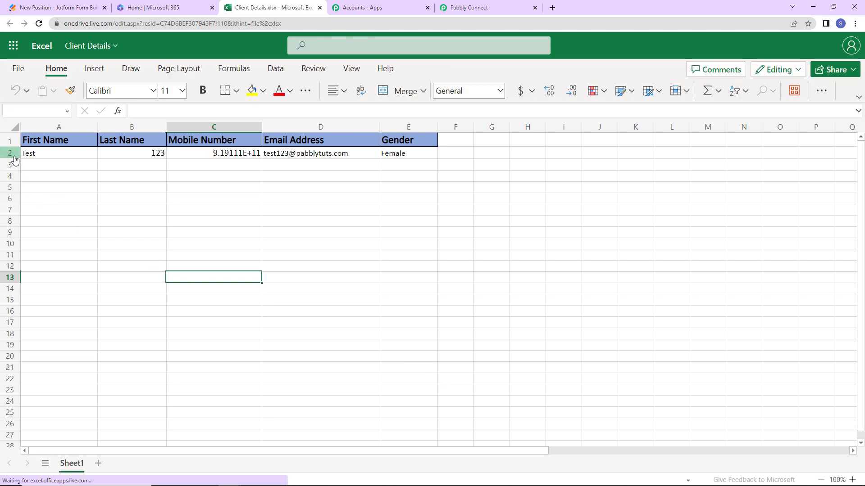
click(210, 154)
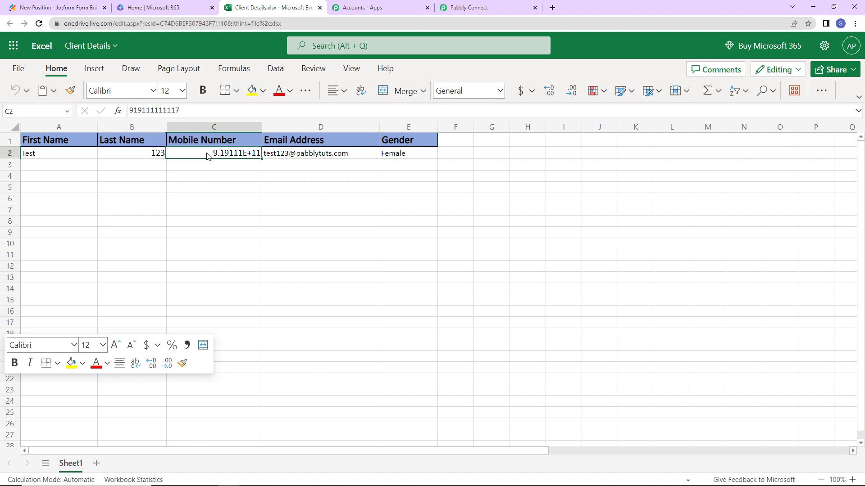
right_click(208, 154)
click(254, 381)
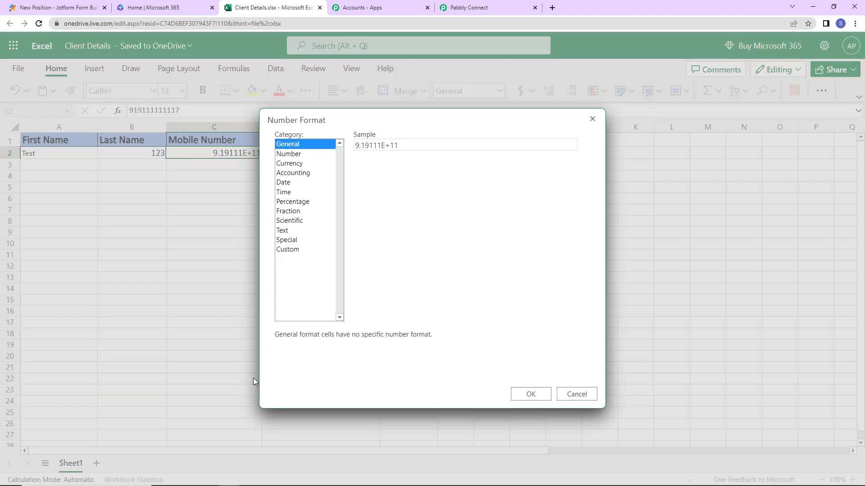
click(288, 153)
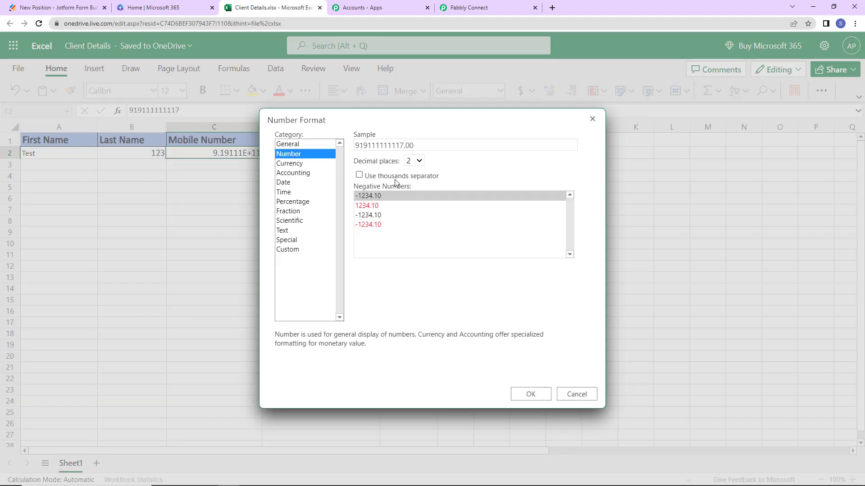
click(419, 161)
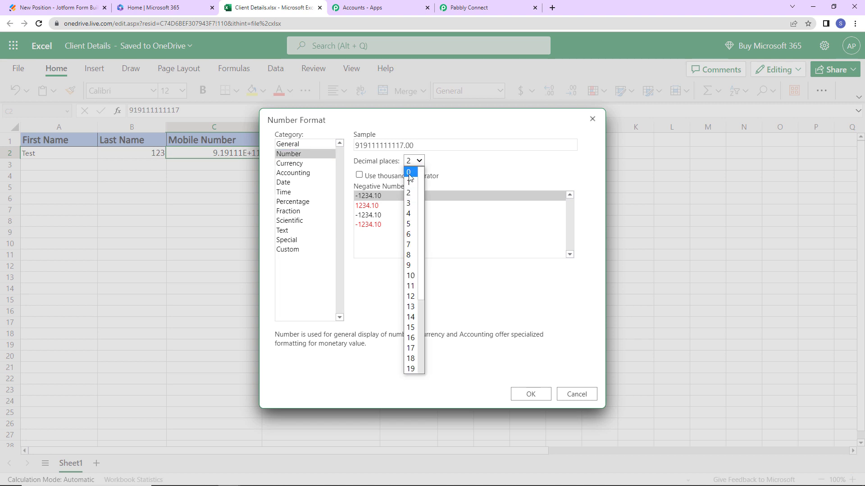
click(409, 172)
click(530, 395)
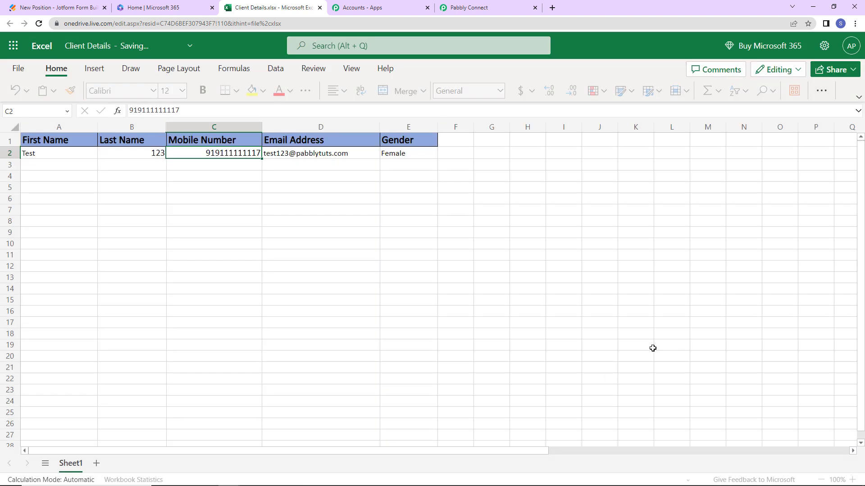
click(334, 287)
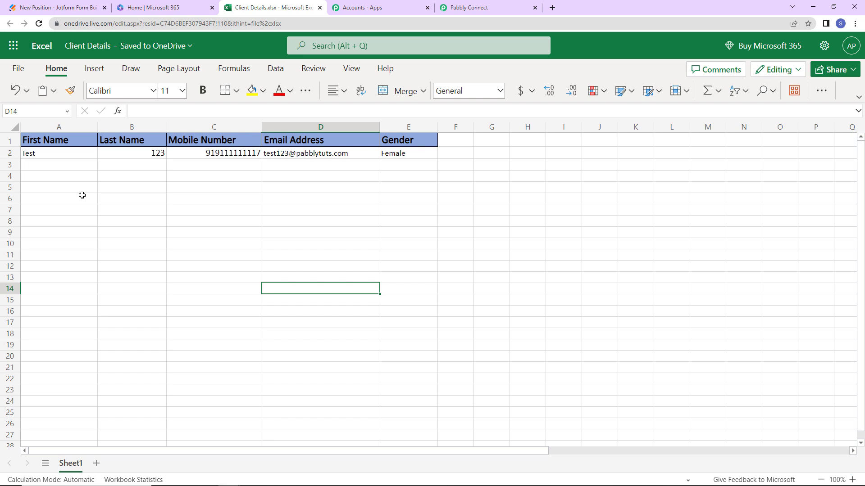
click(57, 7)
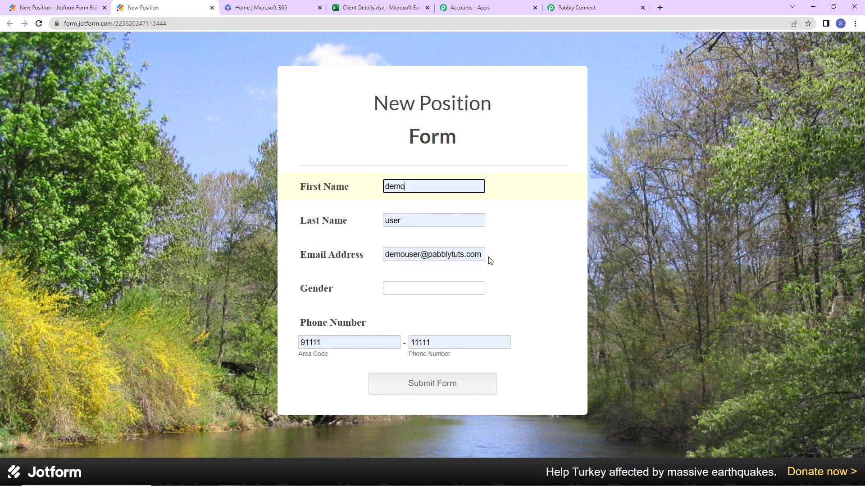
Choose Male as the gender and change the area code to +91
click(424, 291)
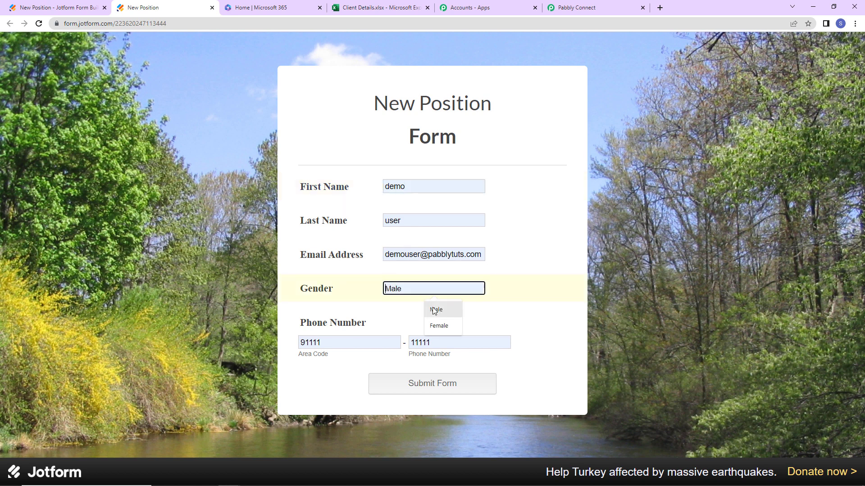
click(435, 309)
click(324, 342)
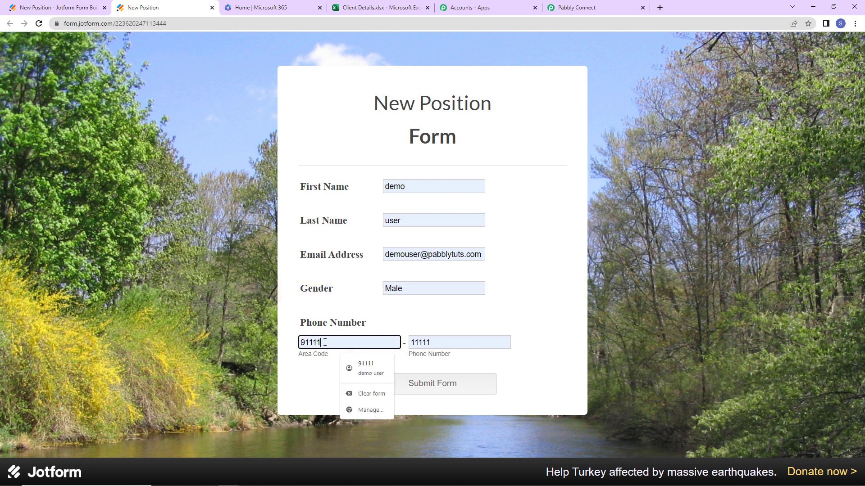
key(BackSpace)
key(BackSpace)
key(BackSpace)
key(BackSpace)
key(BackSpace)
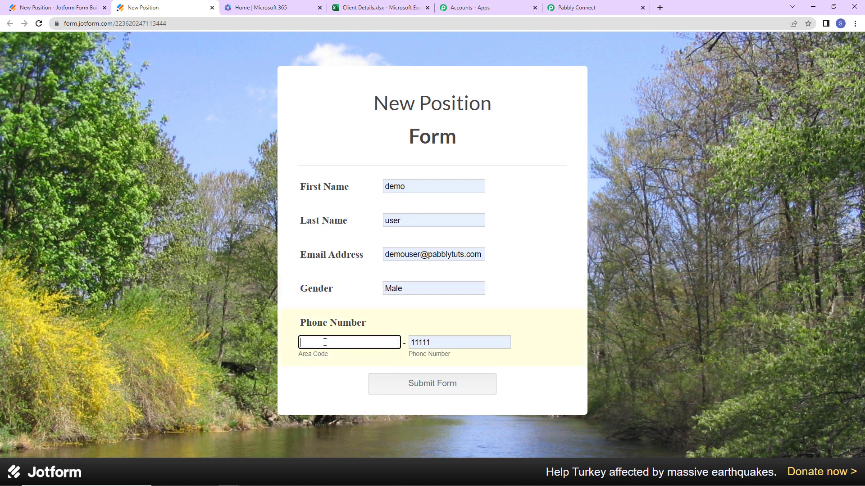
text(+91)
Fill the phone number from the saved suggestion and submit the New Position form
click(460, 346)
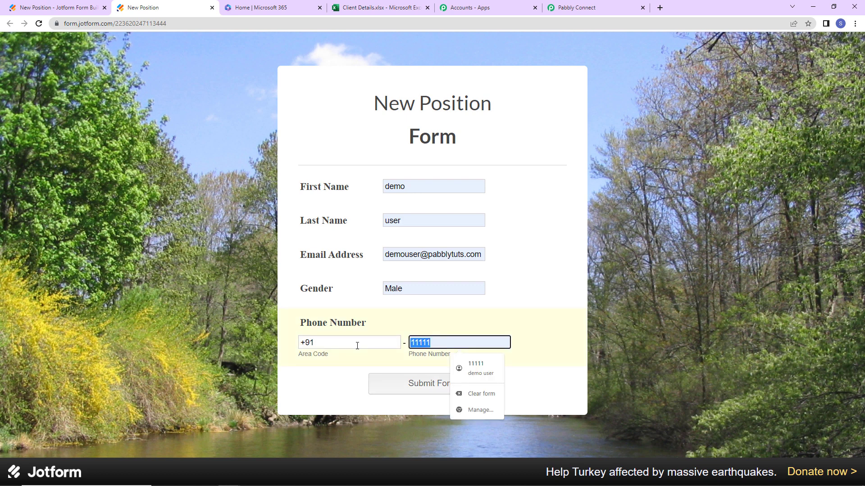
text(9)
click(471, 396)
click(409, 384)
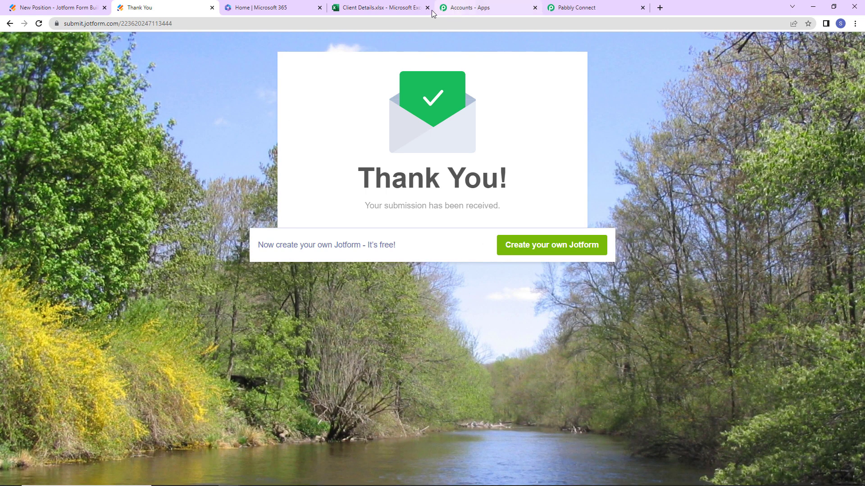
Reload Client Details to show the Male entry in row 3, then right-align Last Name cells B2:B3
click(379, 8)
key(F5)
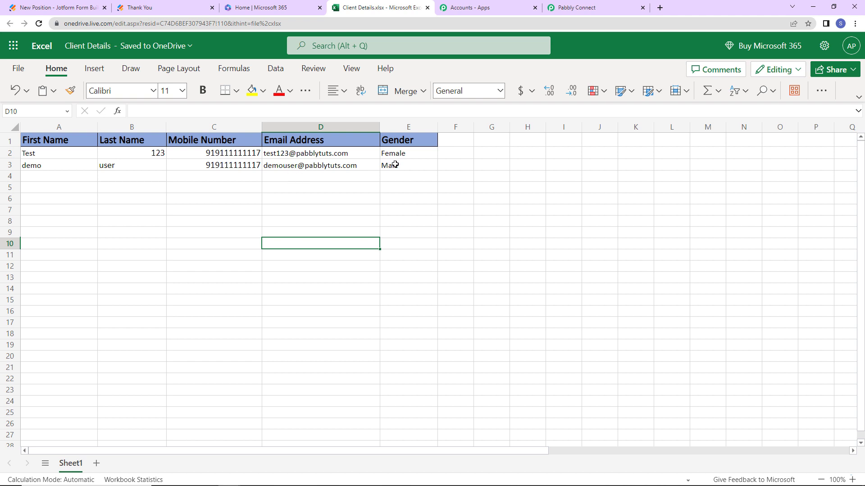
drag(126, 151, 127, 165)
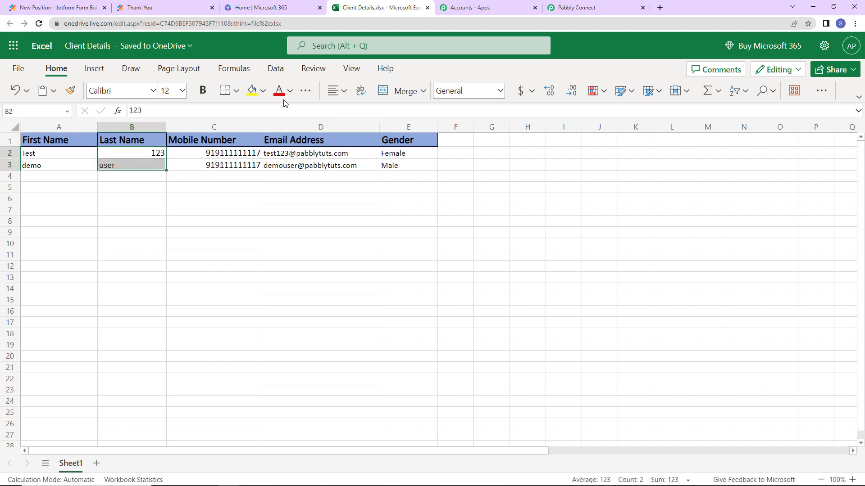
click(334, 91)
click(383, 135)
click(340, 269)
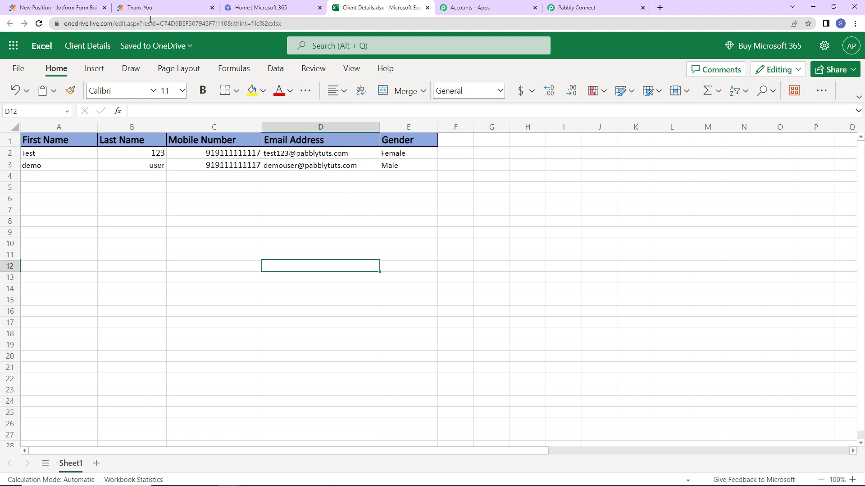
Collapse the Webhook trigger so the Microsoft Excel Add Row step sits directly below it
click(575, 11)
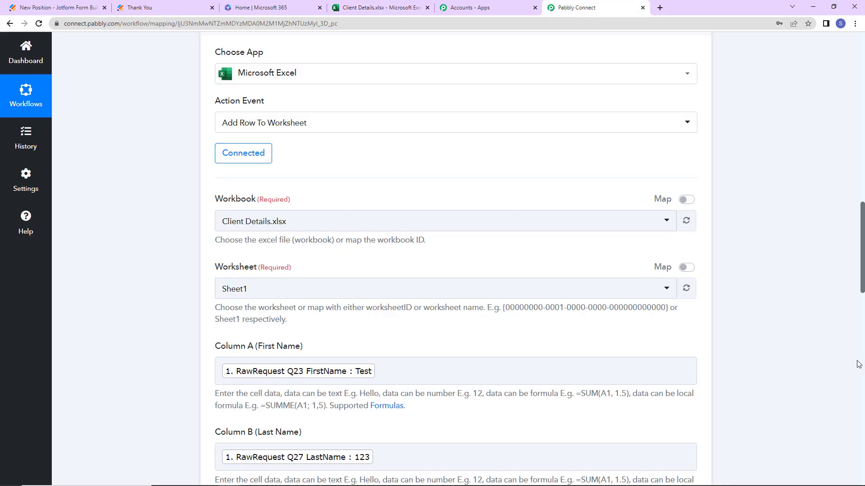
scroll(746, 270, up, 15)
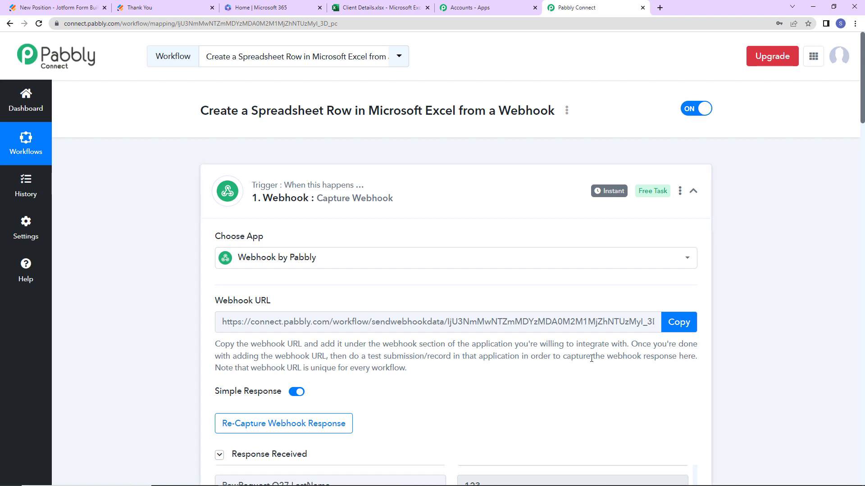
click(559, 198)
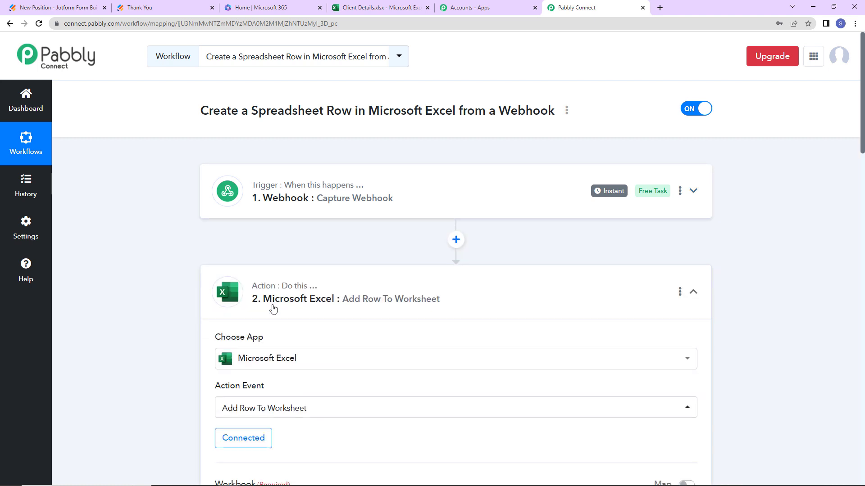